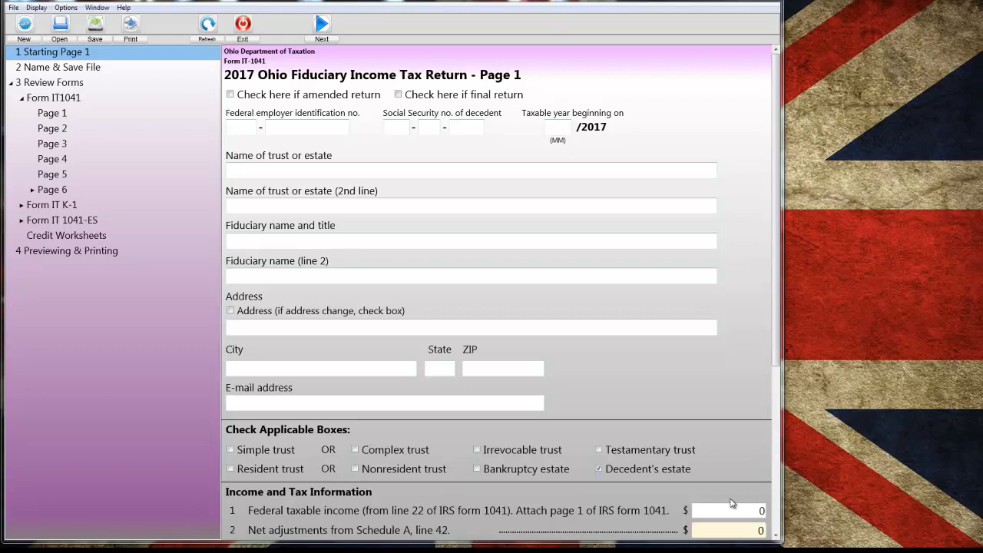
- Enter the estate's federal employer identification number on page 1 of the fiduciary return
click(497, 404)
click(250, 128)
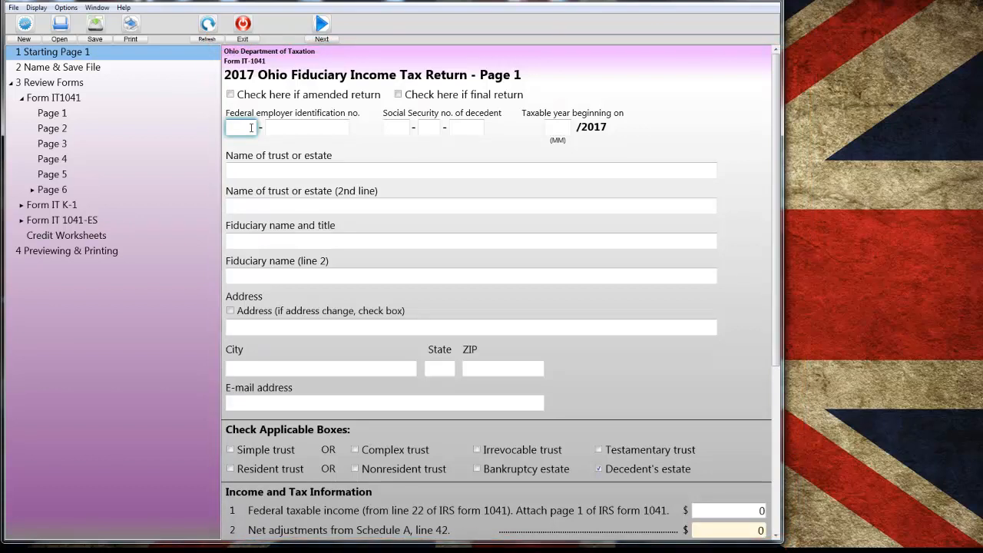
text(23)
key(Tab)
text(123456)
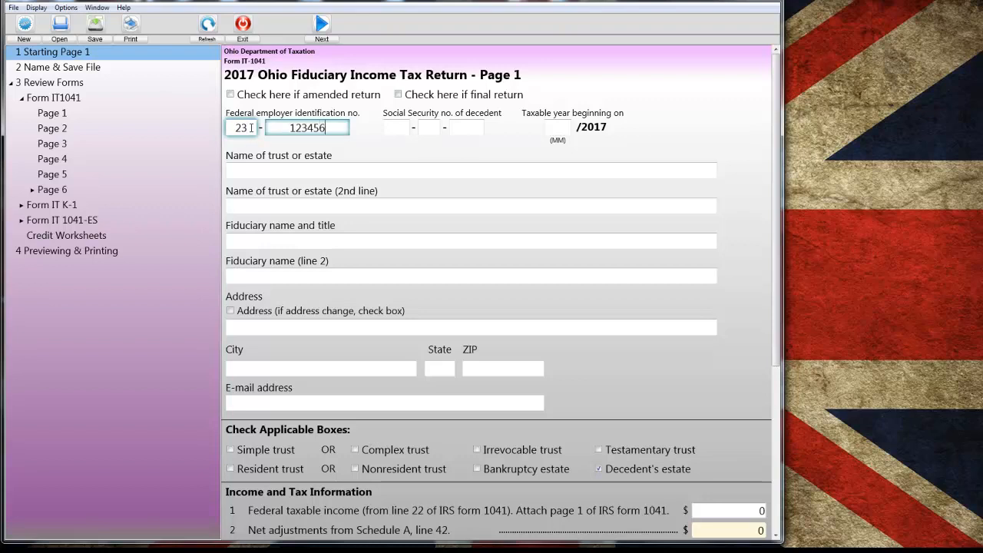
text(7)
key(Tab)
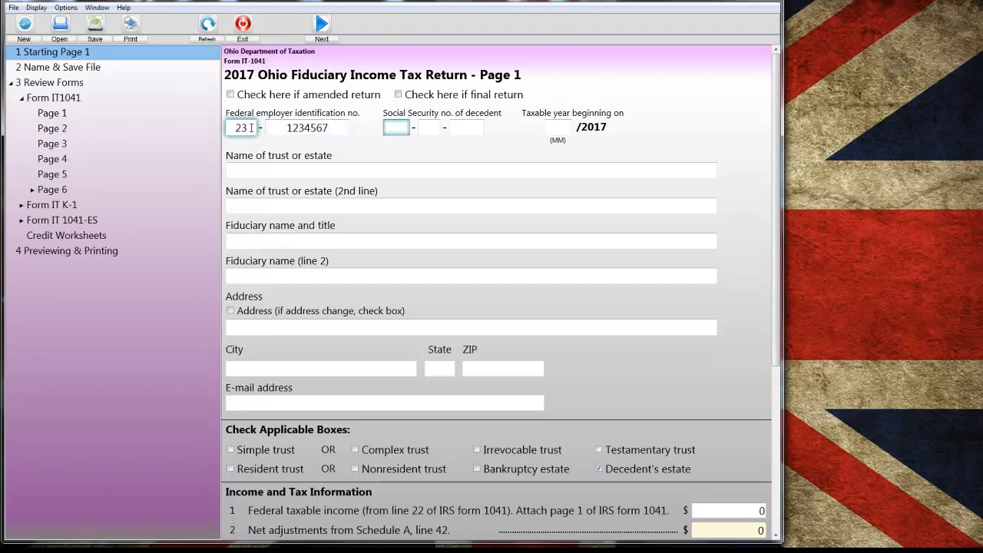
- Enter the decedent's Social Security number and set the taxable year's beginning month to 11
key(Tab)
key(Tab)
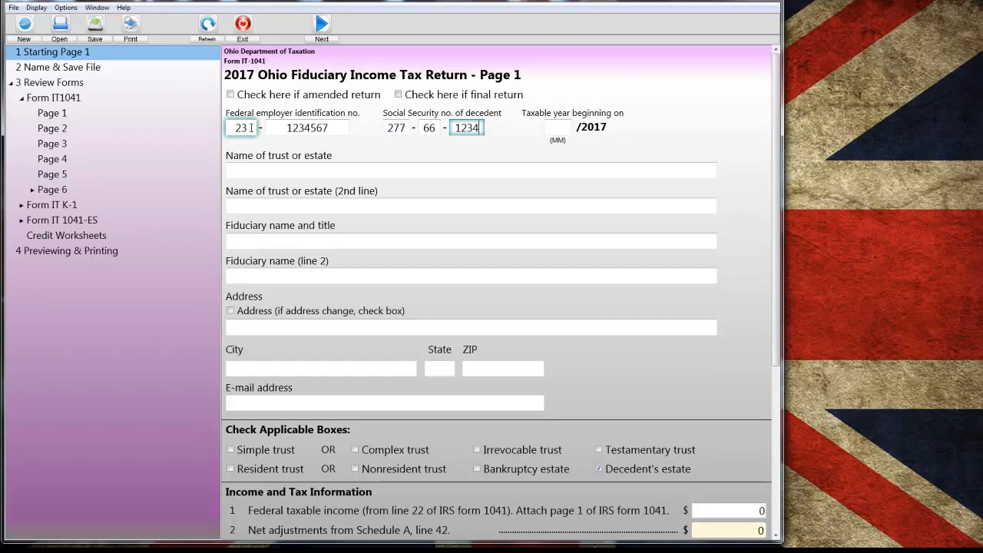
key(Tab)
text(11)
key(Tab)
- Enter "Estate of" followed by the decedent's full name as the name of the trust or estate
text(Estate)
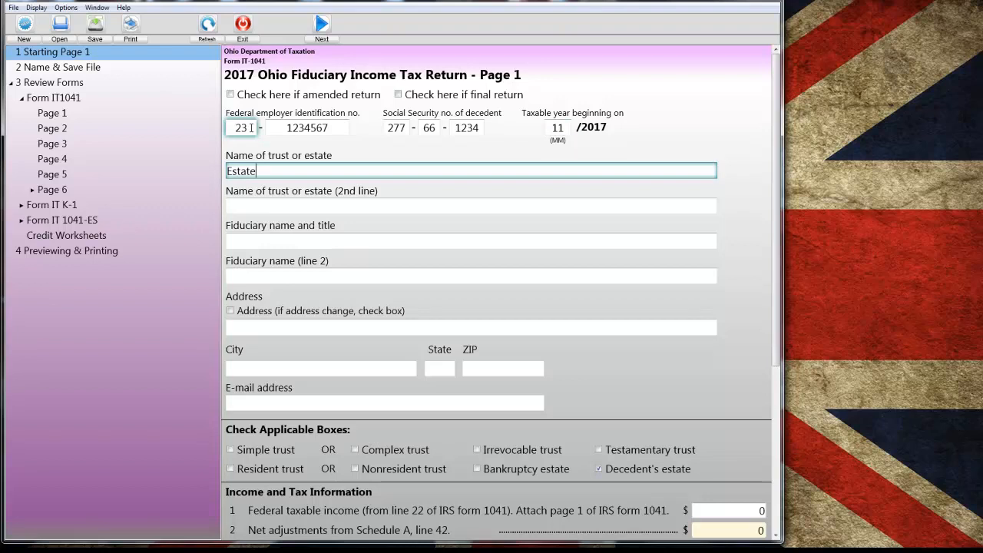
key(Tab)
key(Tab)
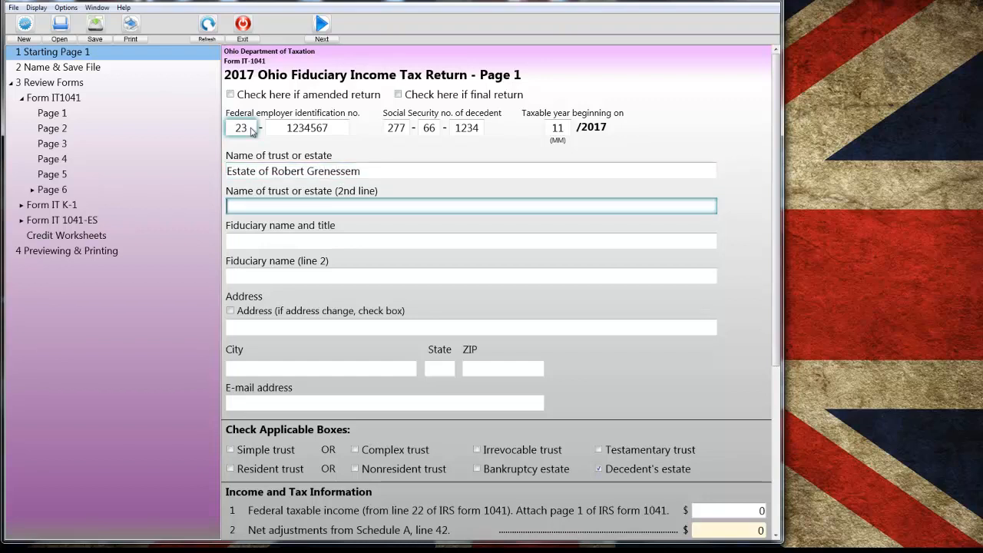
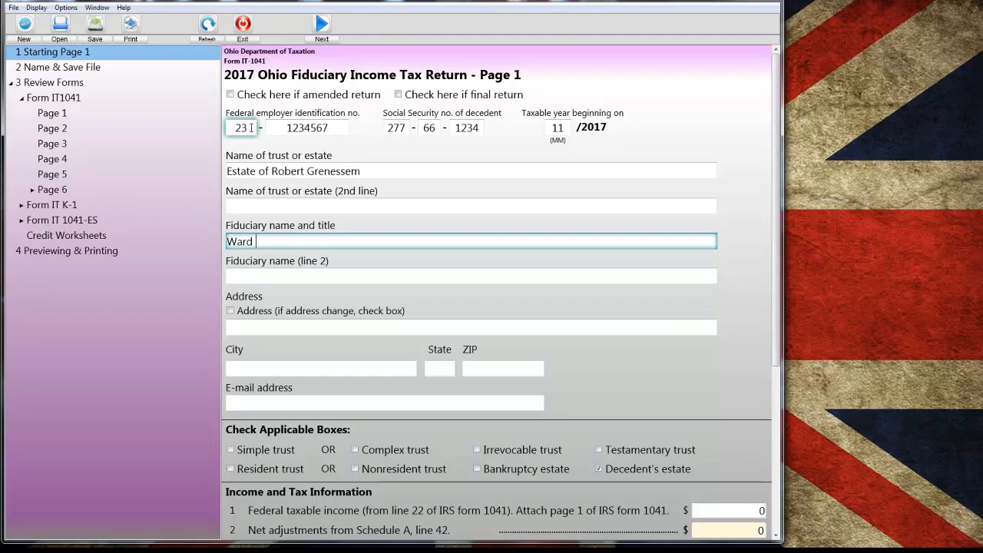
- Enter the fiduciary's full name, with "Attorney at Law" on the second fiduciary name line
key(Tab)
text(Attorney at Law)
key(Tab)
key(Tab)
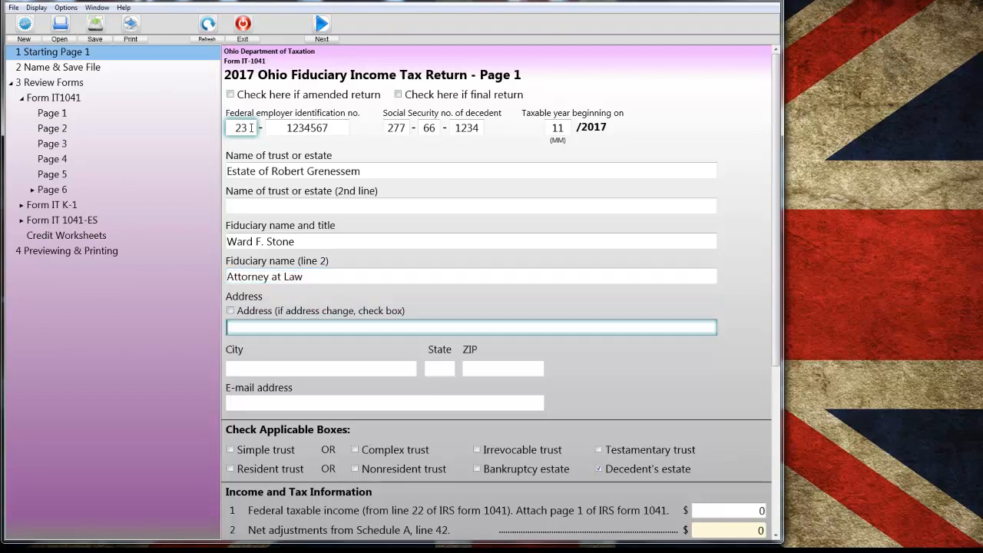
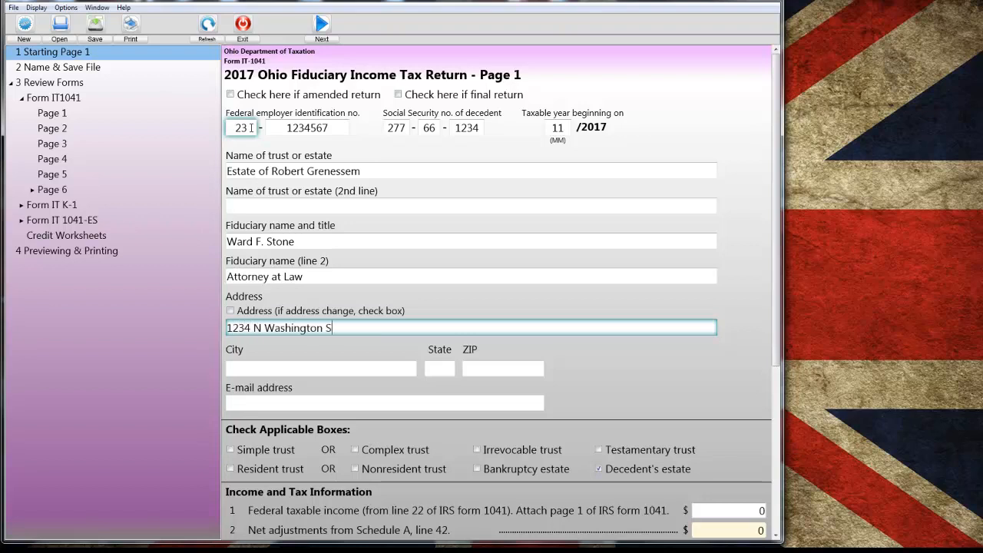
- Fill in the fiduciary's street address, city, state and ZIP code
key(Tab)
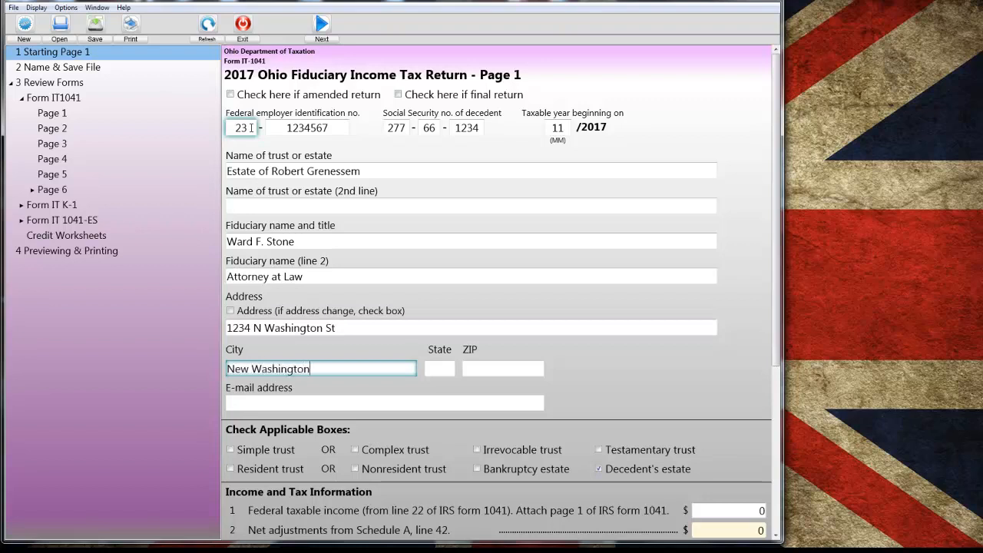
key(Tab)
key(Tab)
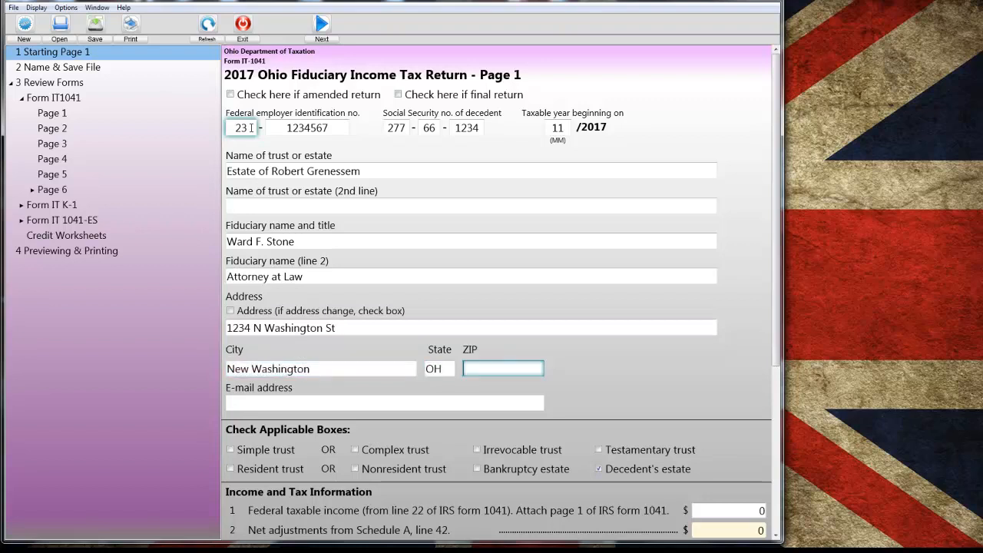
key(Tab)
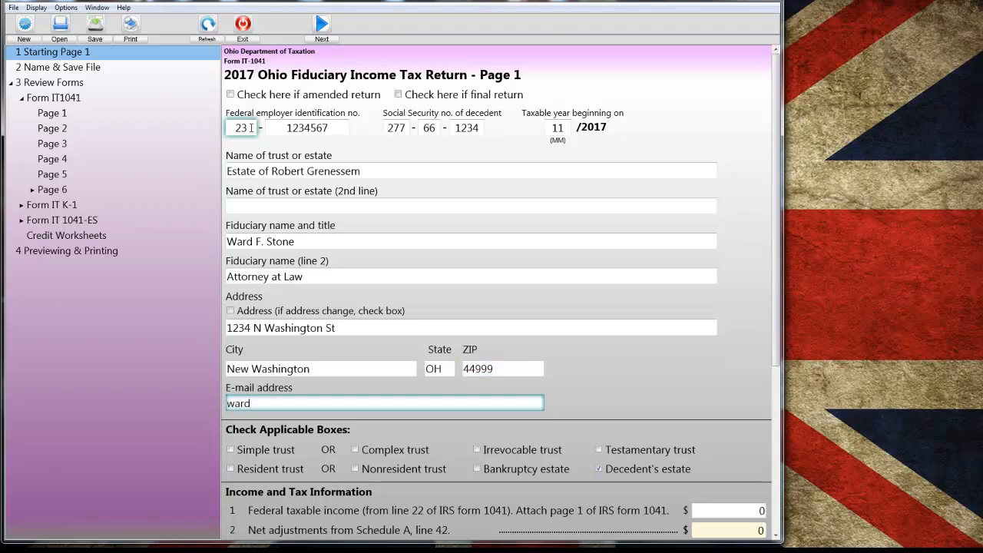
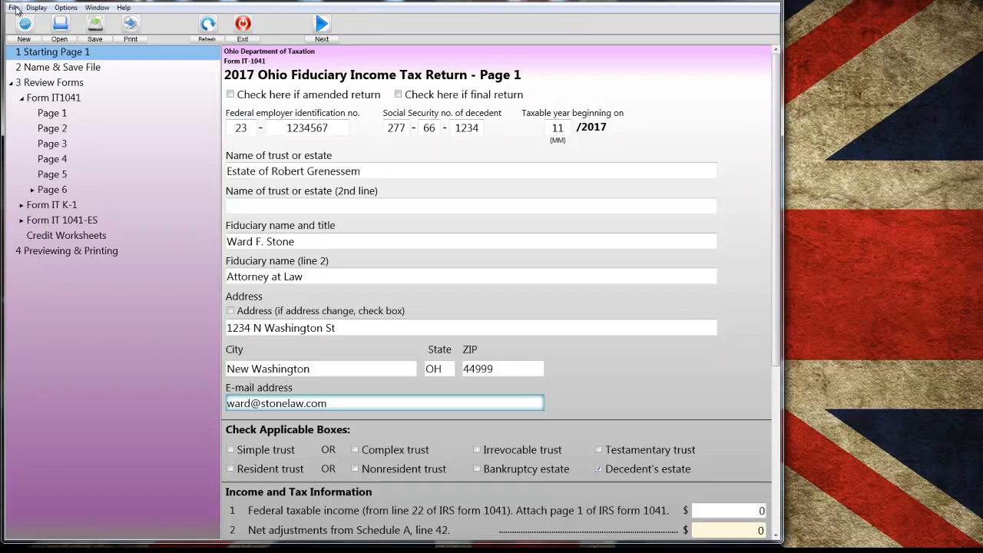
- Fill in the fiduciary's e-mail address
click(64, 67)
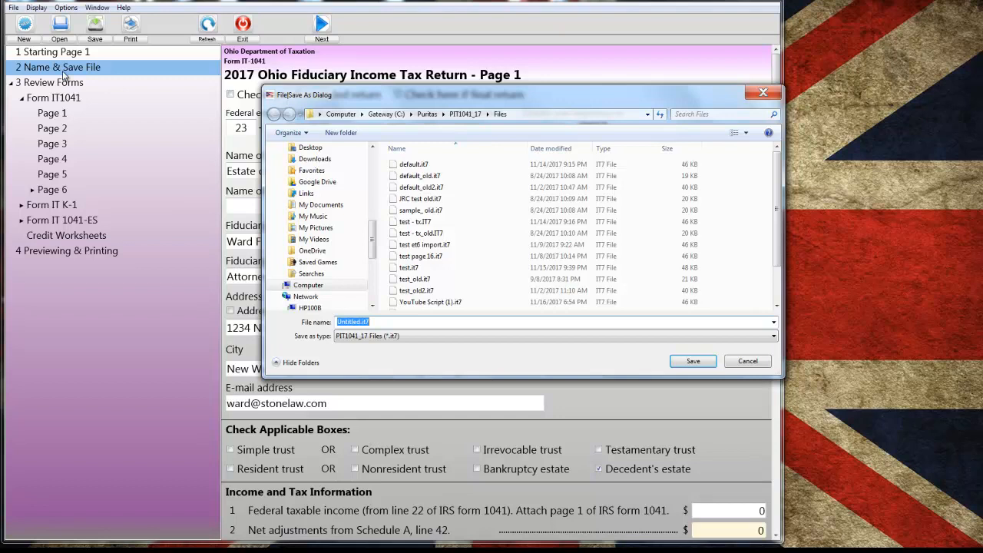
drag(430, 93, 385, 86)
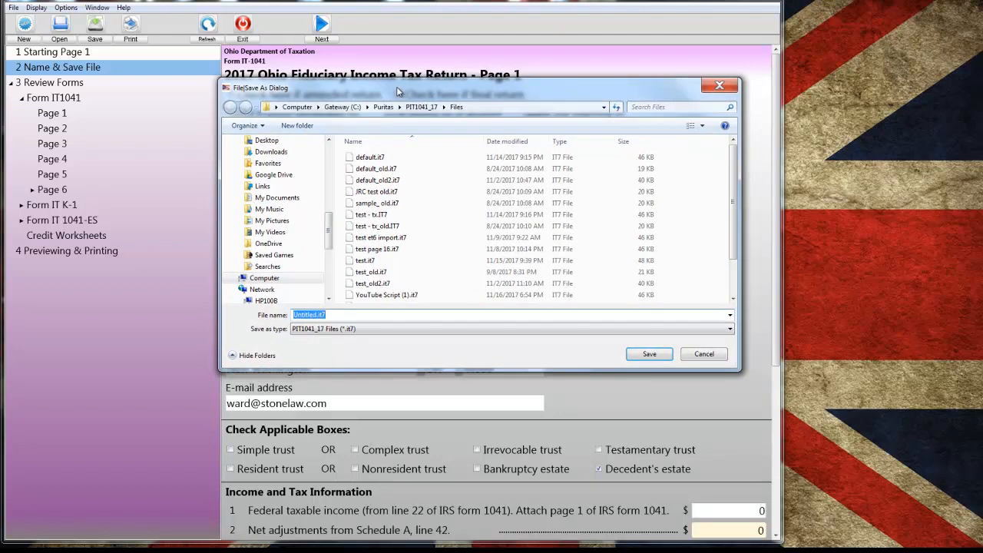
click(705, 354)
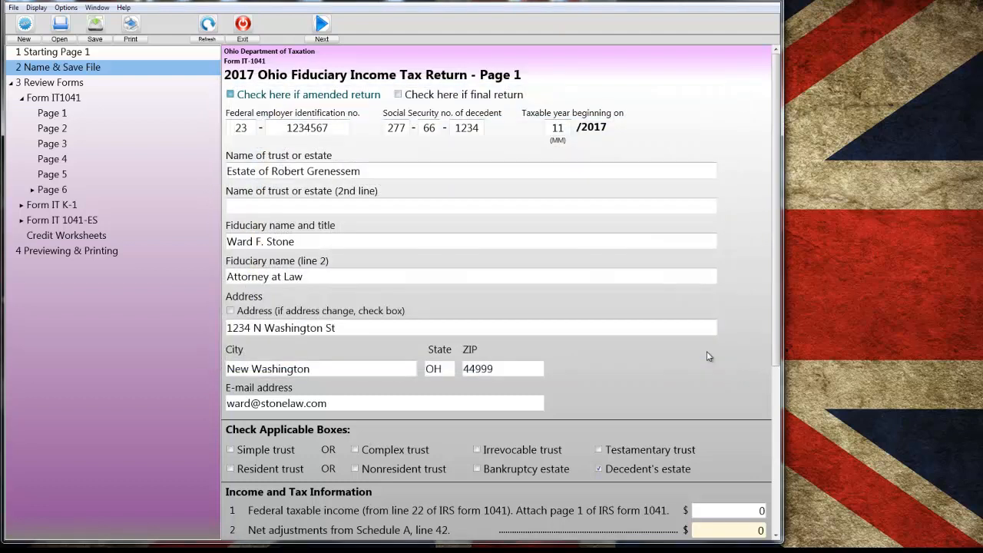
- Open the recent return YouTube Script (1).it7 and enter 17,670 as federal taxable income on line 1
click(12, 8)
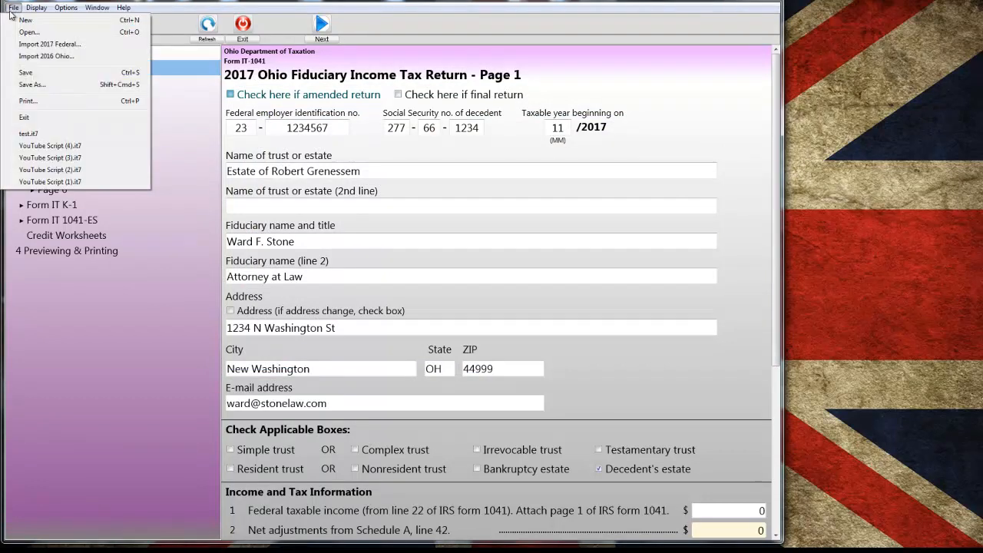
click(50, 182)
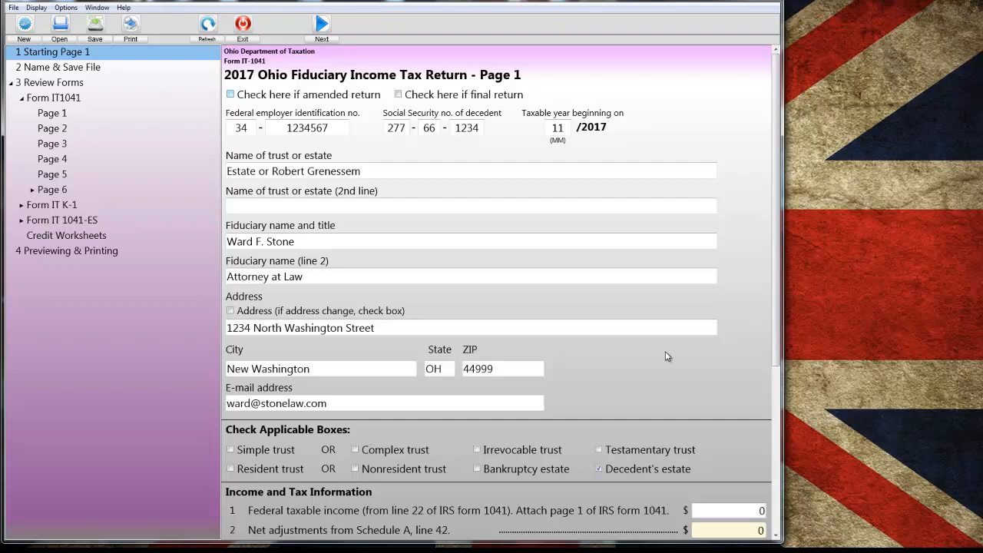
scroll(665, 351, down, 5)
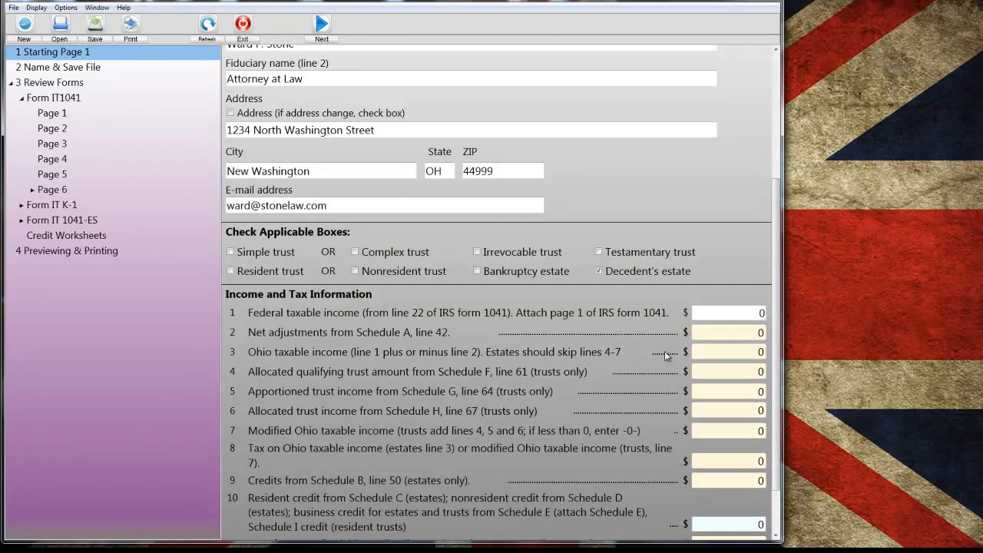
click(759, 313)
text(17,670)
key(Tab)
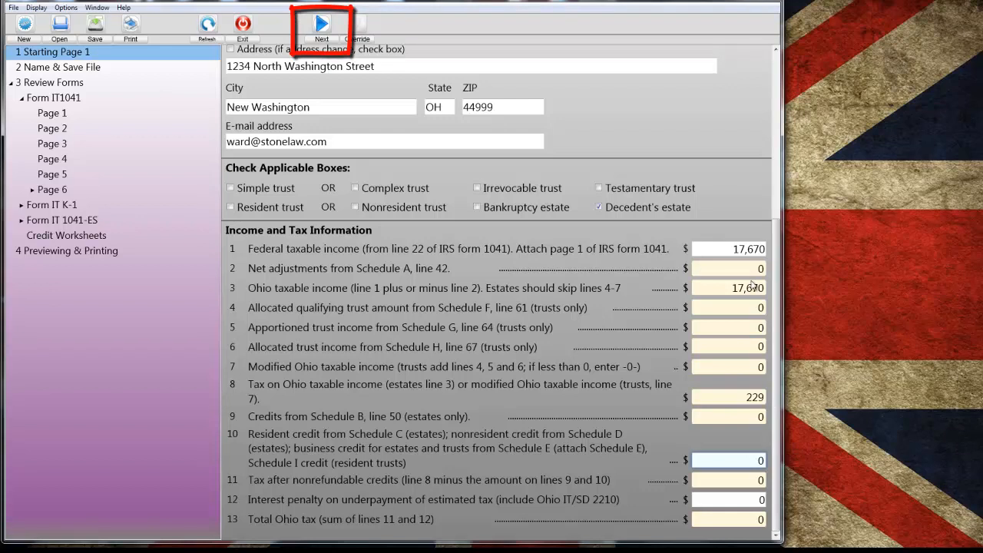
- Look over page 2 of the return and open YouTube Script (2).it7 without saving the current changes
click(322, 25)
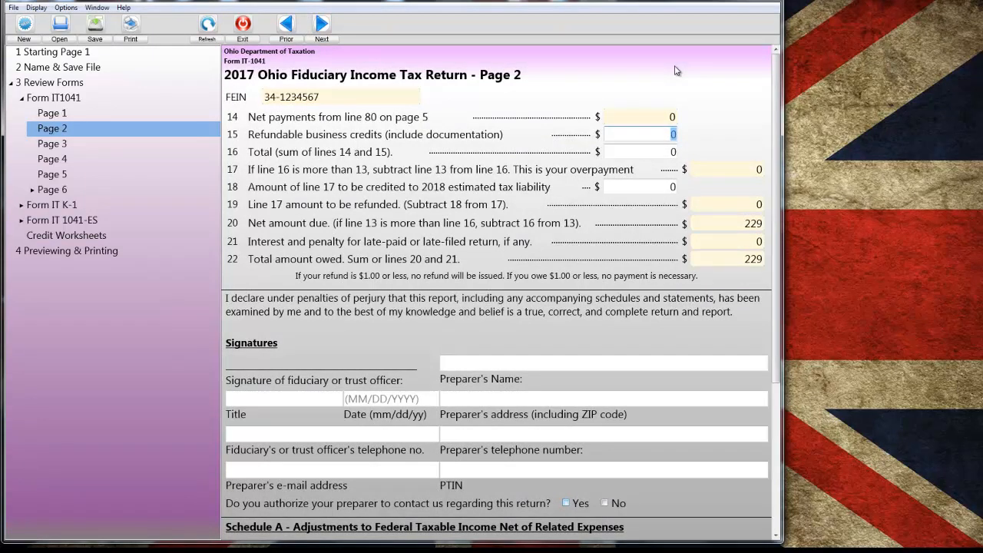
scroll(683, 67, down, 3)
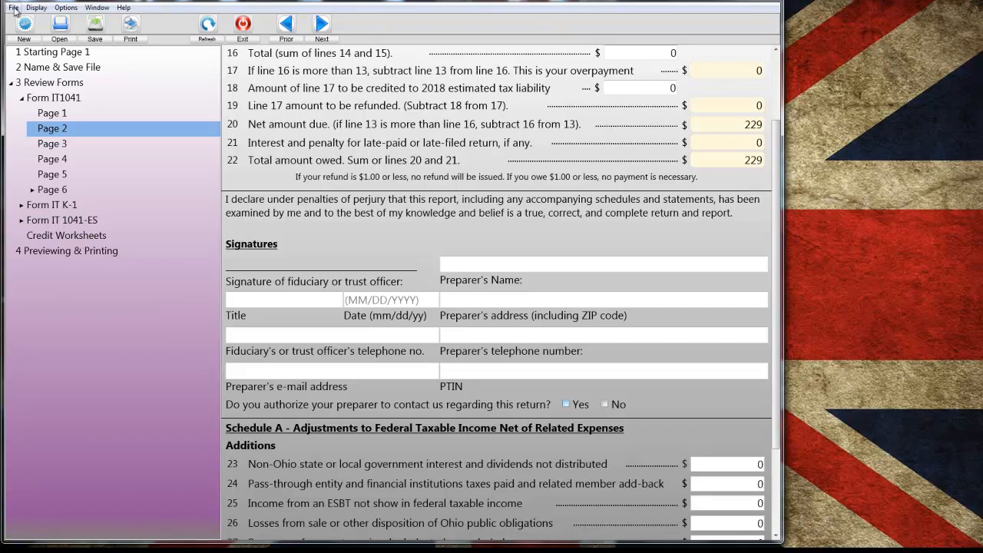
click(14, 7)
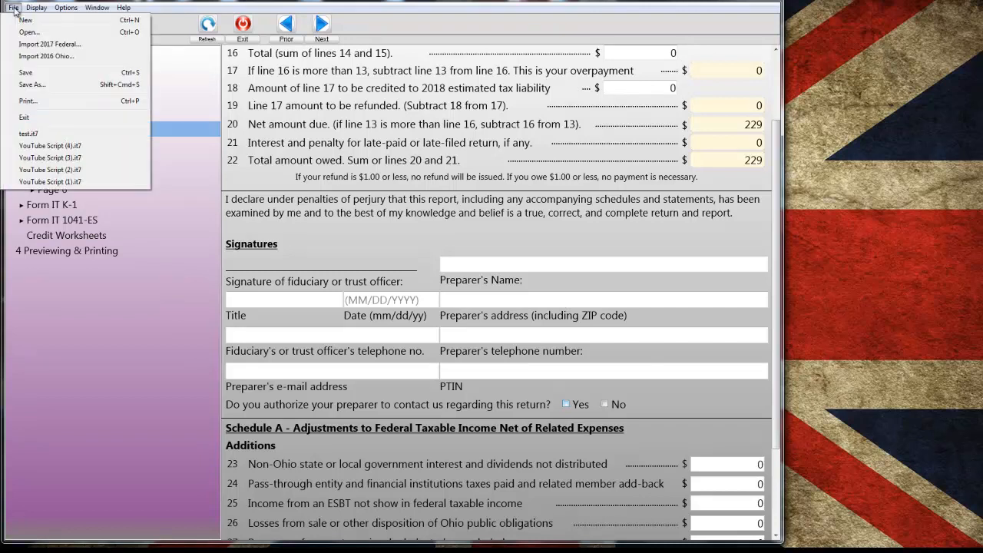
click(62, 171)
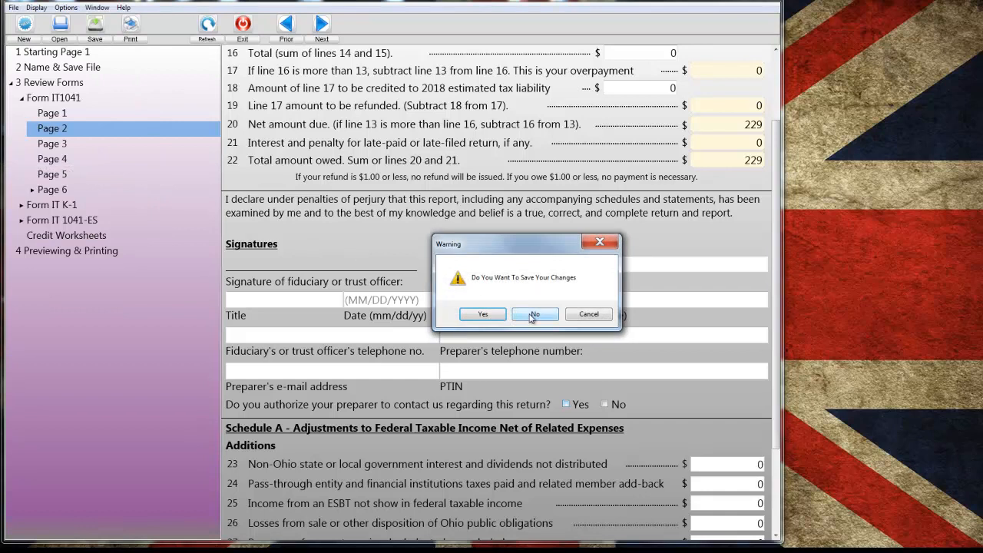
click(533, 314)
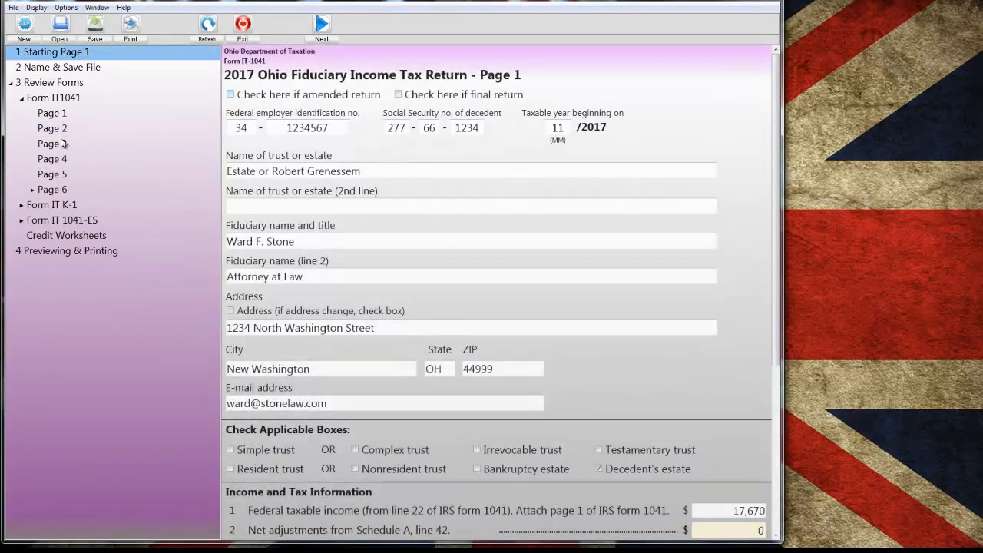
- Enter 600 for the federal personal exemption on line 29 of Schedule A on page 2, and check the amount owed
click(53, 129)
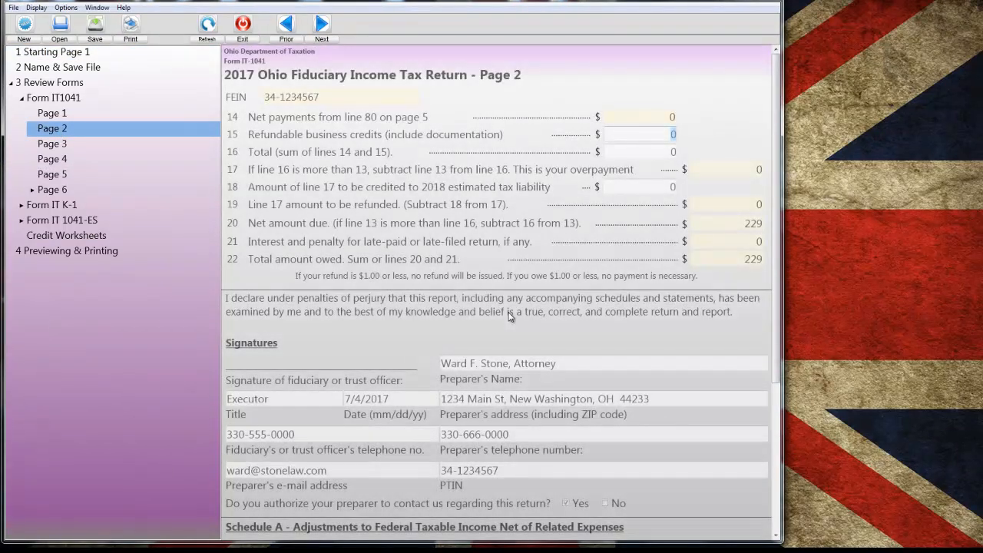
scroll(508, 316, down, 5)
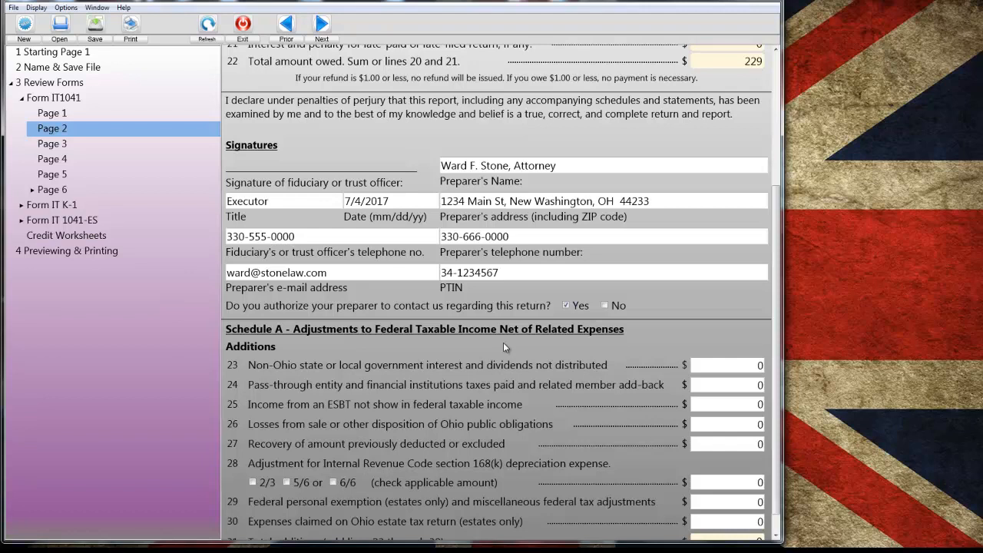
scroll(507, 293, down, 1)
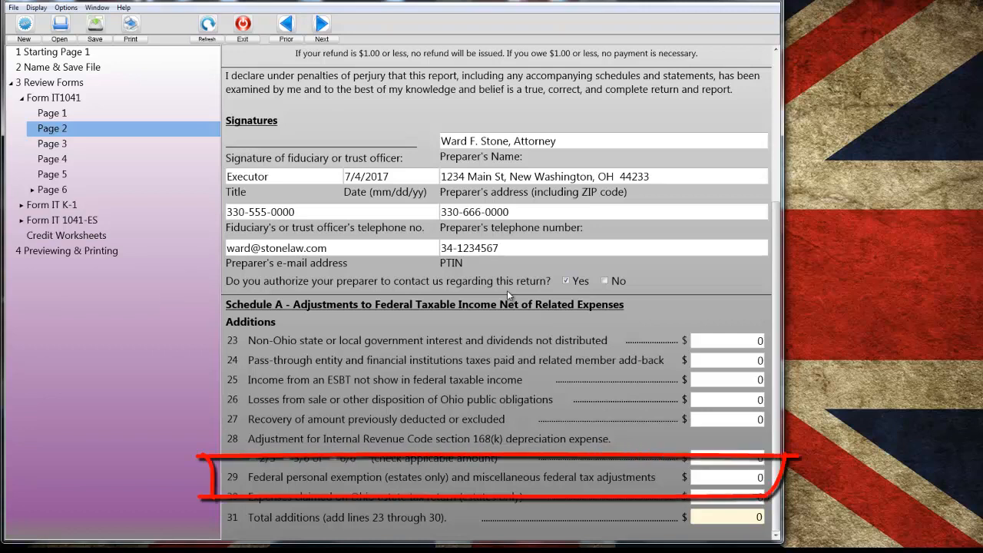
click(759, 477)
text(600)
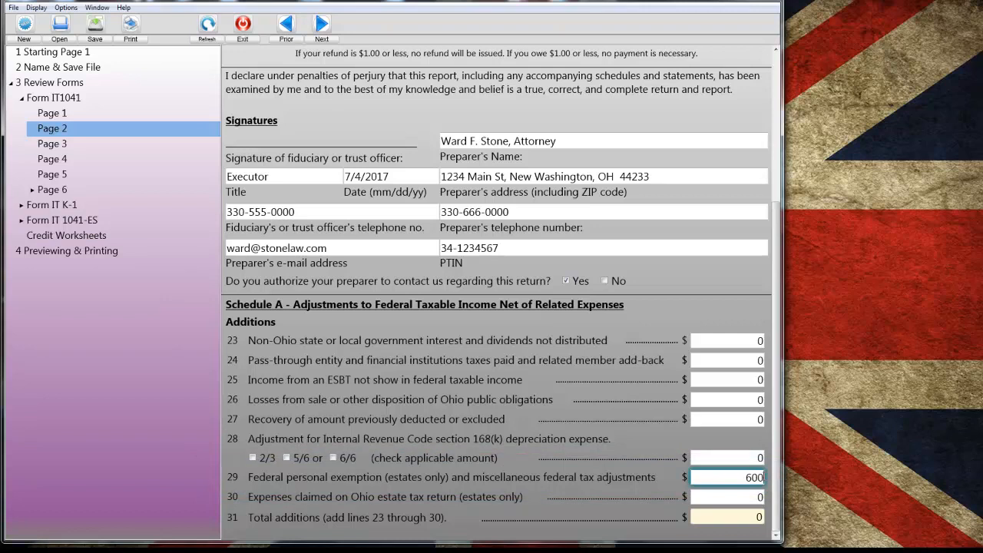
key(Tab)
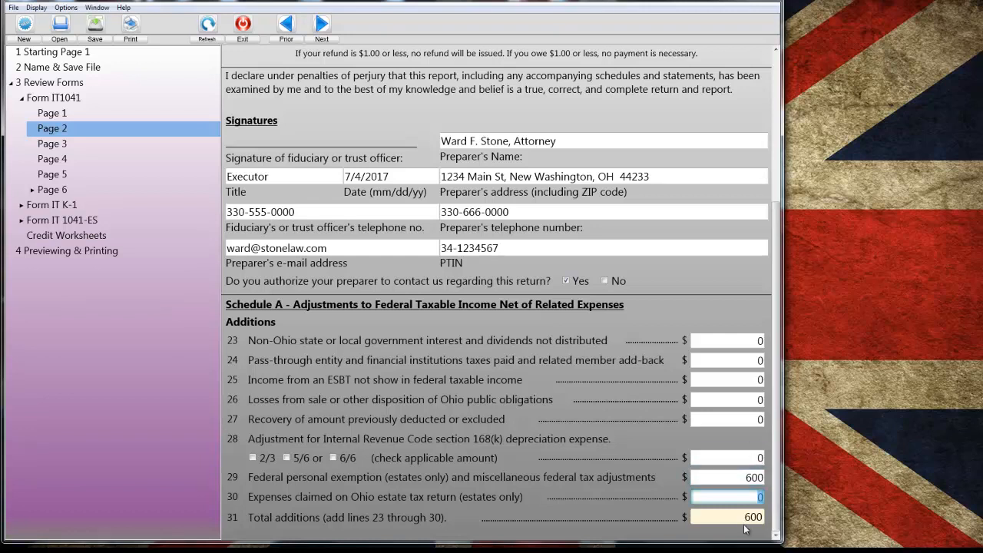
scroll(744, 528, up, 3)
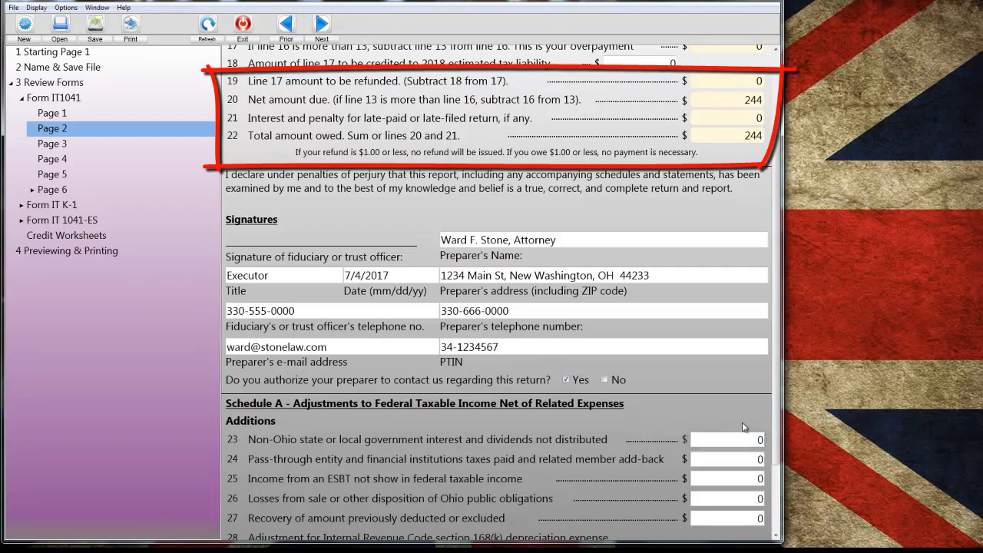
- Review the page 3 schedules and mark on the senior citizen credit worksheet that the decedent was 65 or older on date of death
click(321, 25)
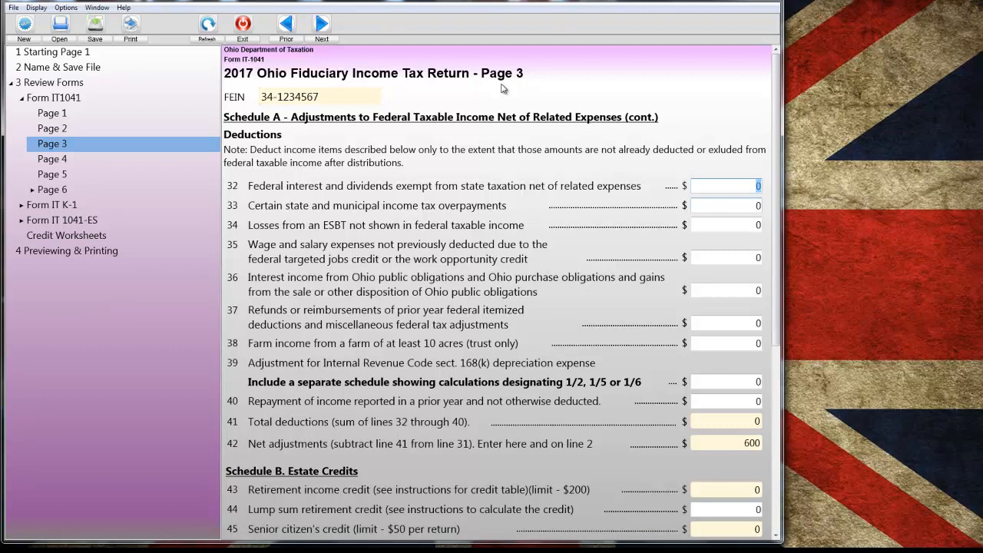
scroll(501, 88, down, 3)
scroll(501, 96, down, 5)
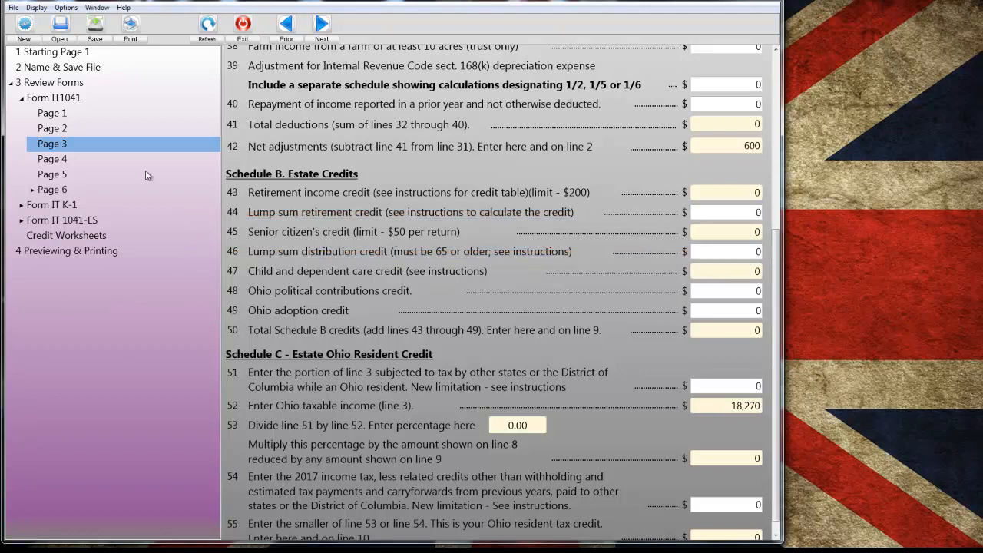
click(59, 237)
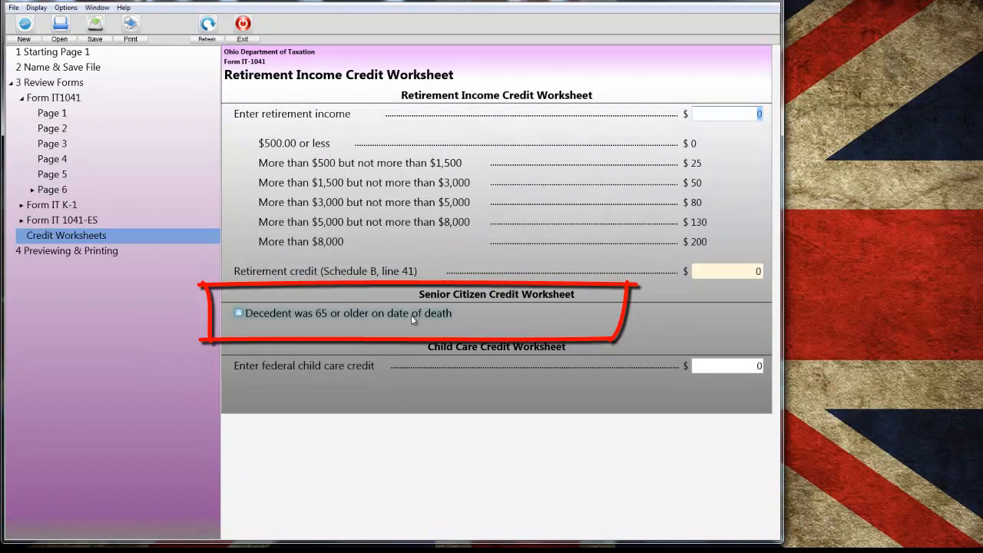
click(238, 313)
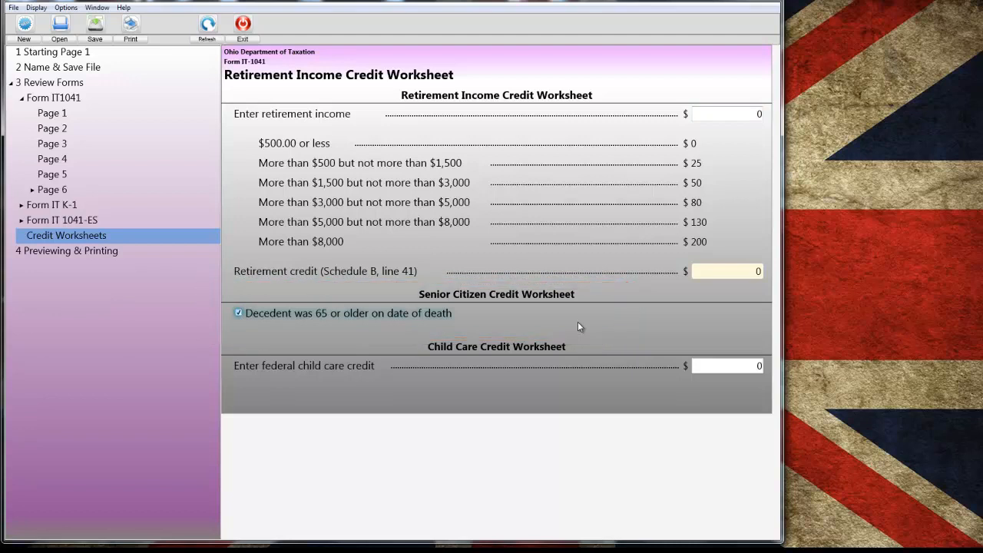
- Review the senior citizen credit on page 3 of the return and look through the page 4, page 5 and beneficiary schedules
click(54, 146)
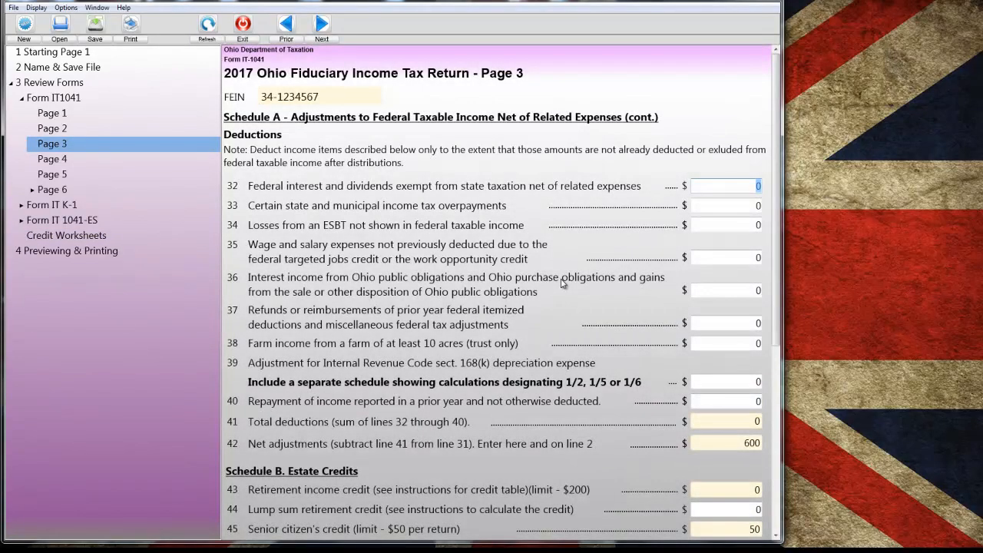
scroll(560, 282, down, 5)
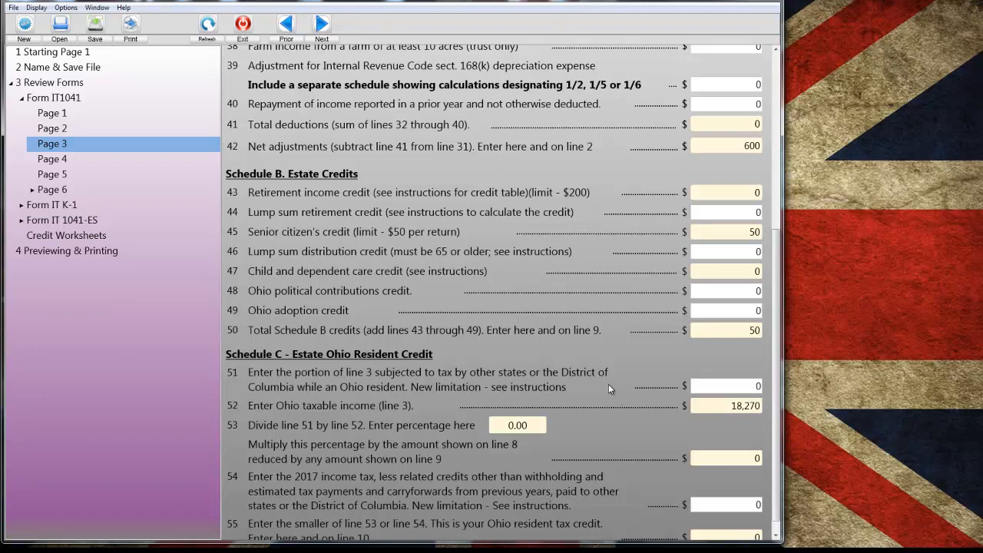
click(320, 25)
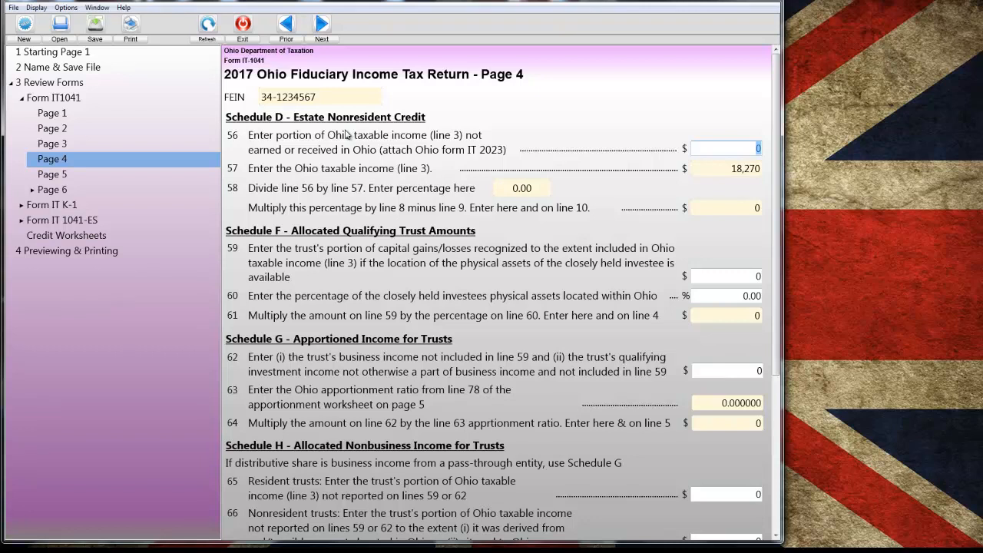
scroll(415, 209, down, 3)
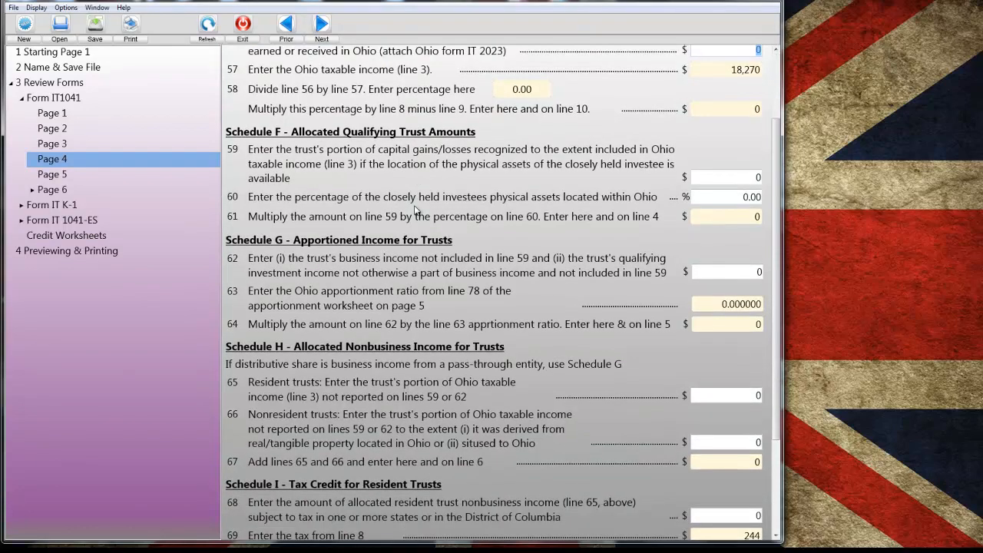
click(322, 23)
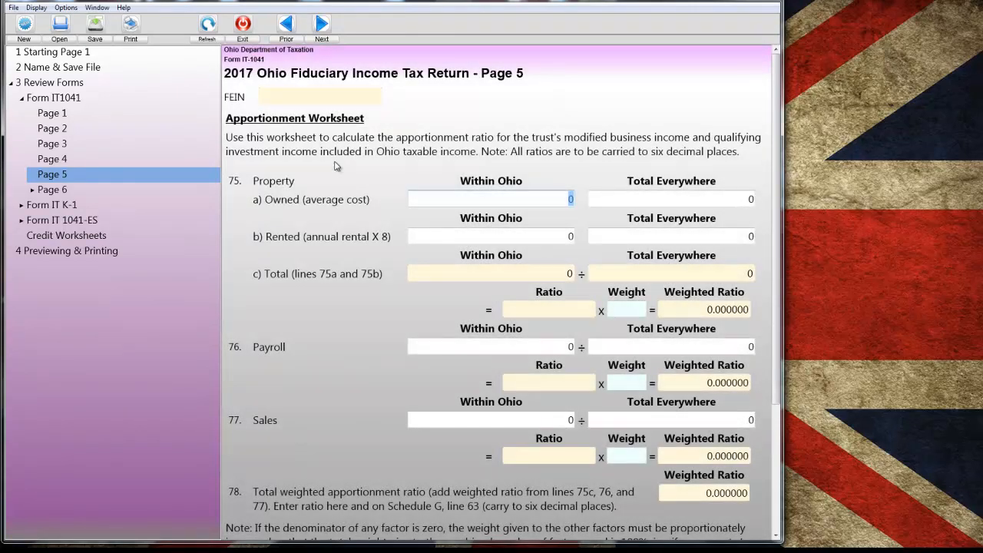
click(322, 23)
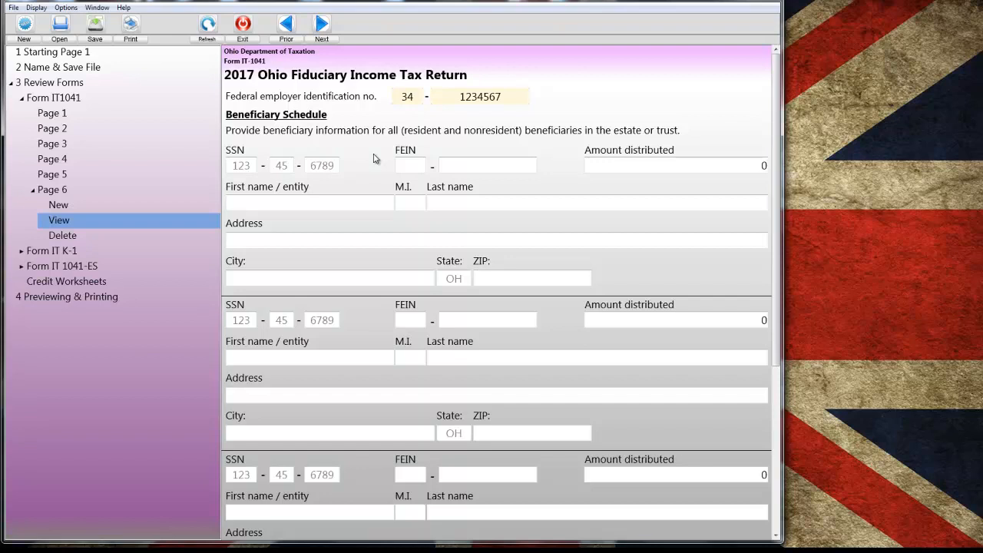
- Open YouTube Script (3).it7 without saving the current changes and look over the beneficiary schedule on page 6
click(13, 7)
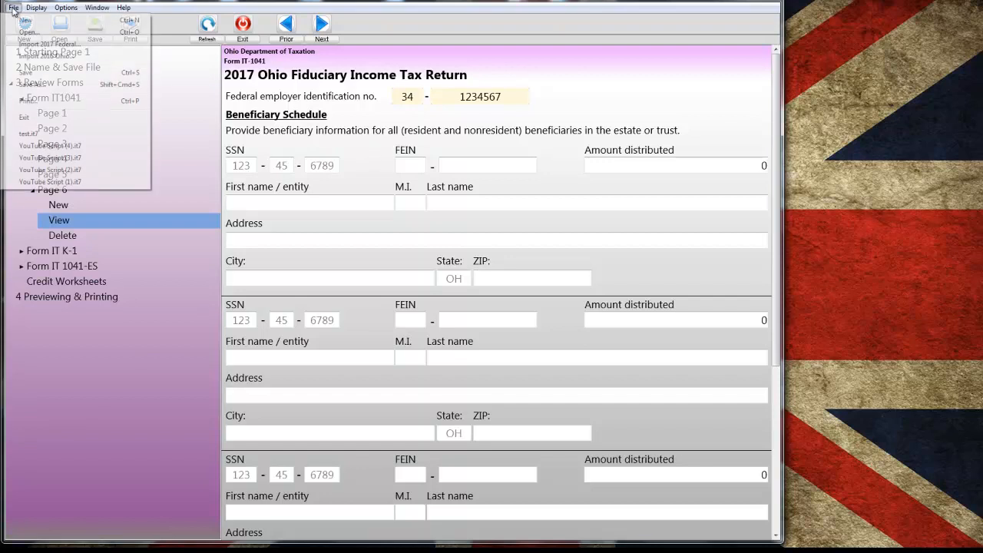
click(65, 160)
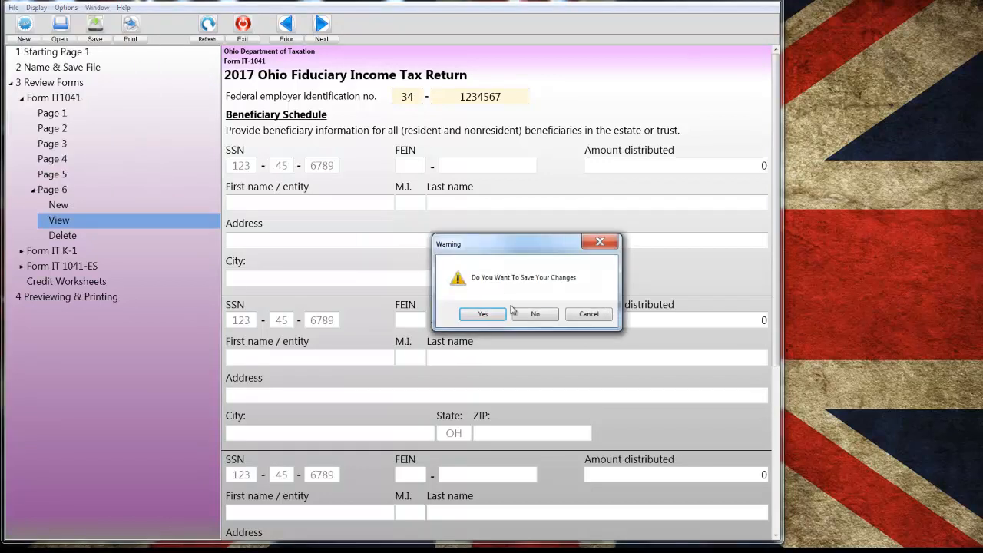
click(536, 316)
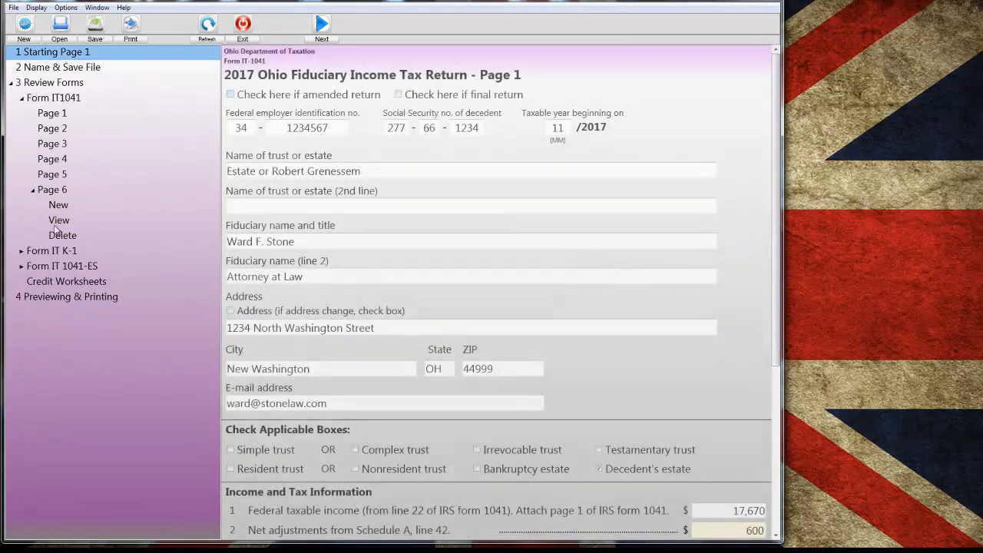
click(56, 221)
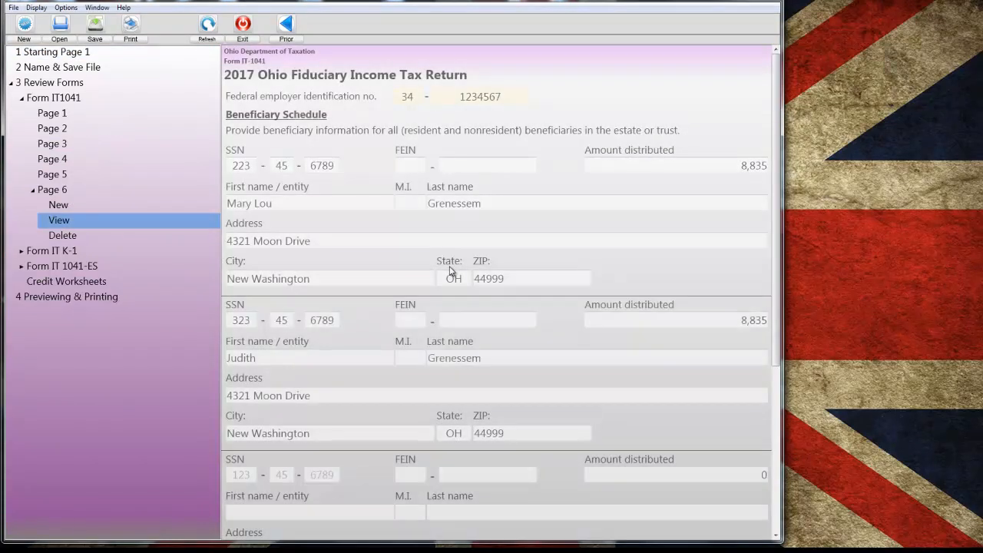
scroll(452, 270, down, 3)
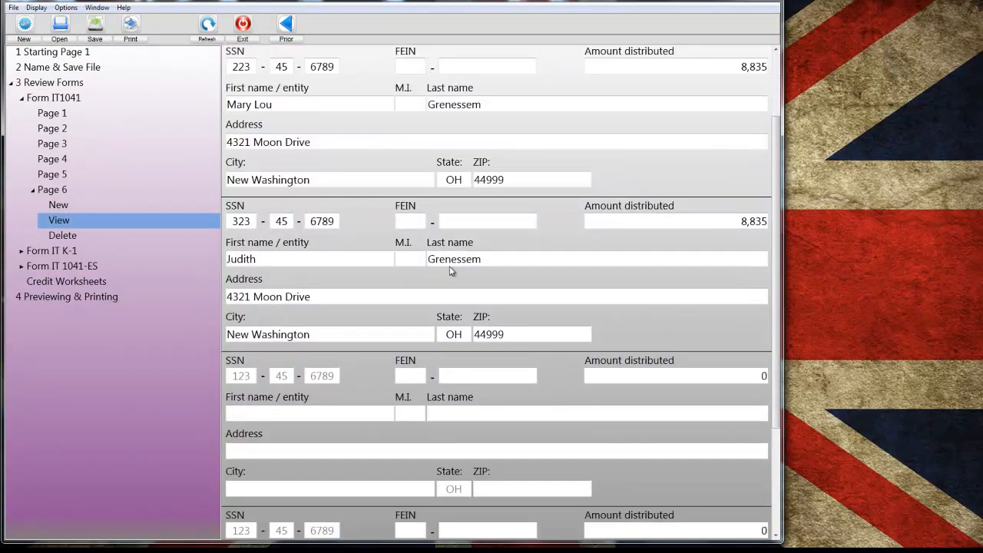
scroll(451, 270, up, 3)
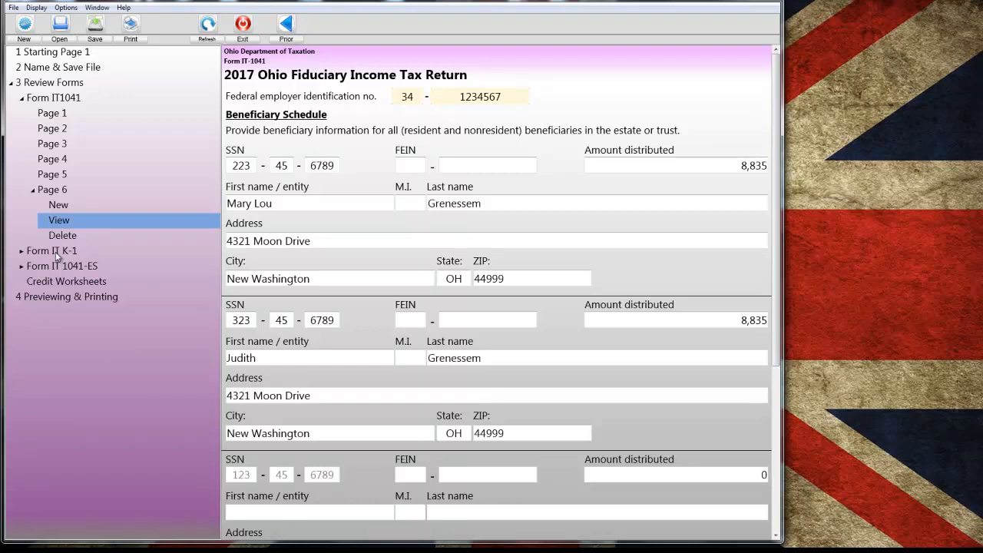
- Create a new Form IT K-1 for calendar year 2017 and enter the first beneficiary's Social Security number
click(55, 254)
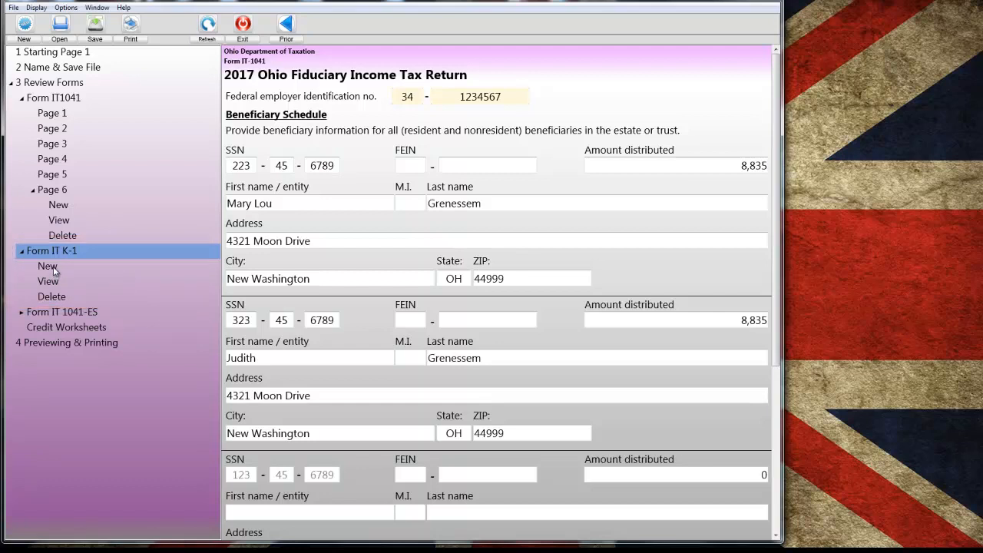
click(53, 266)
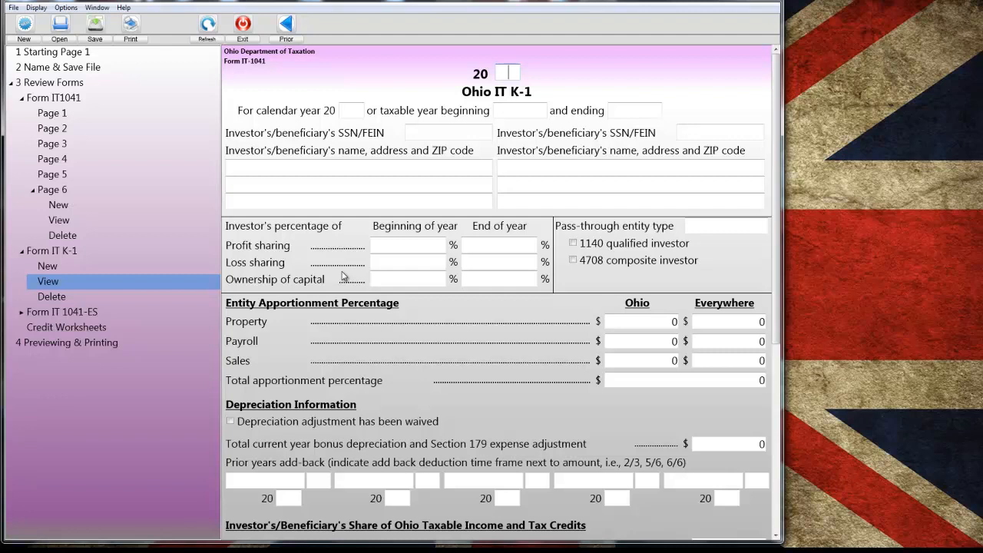
click(350, 111)
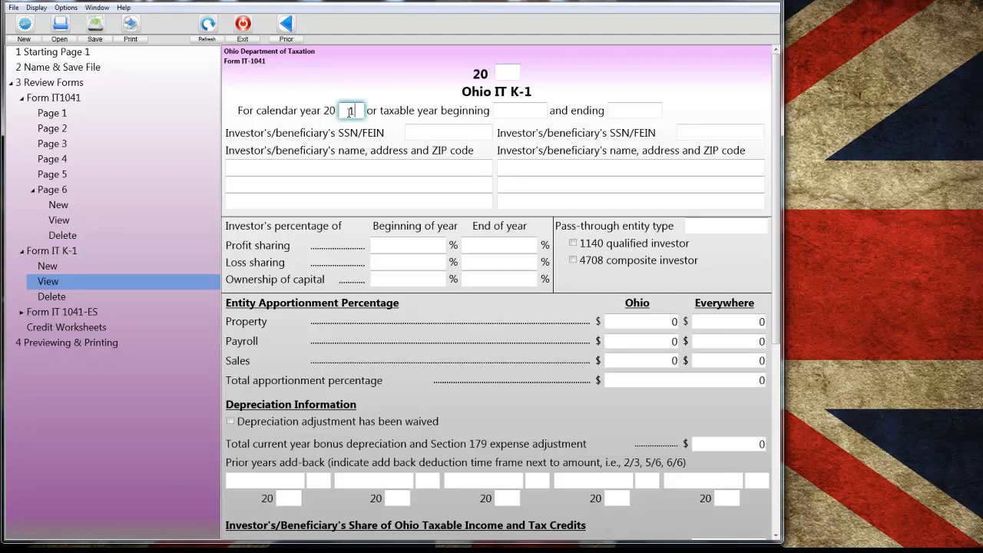
text(17)
click(444, 131)
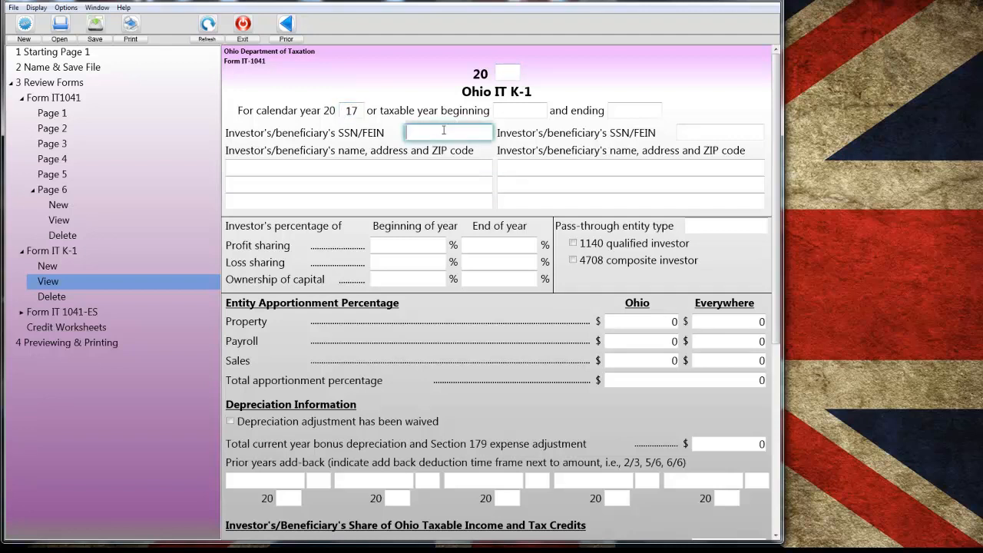
key(Tab)
key(Tab)
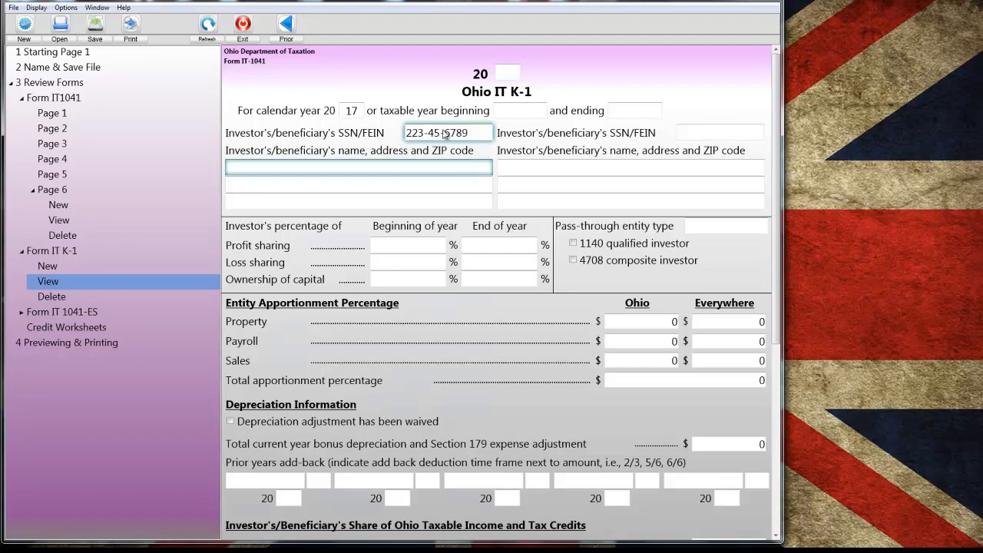
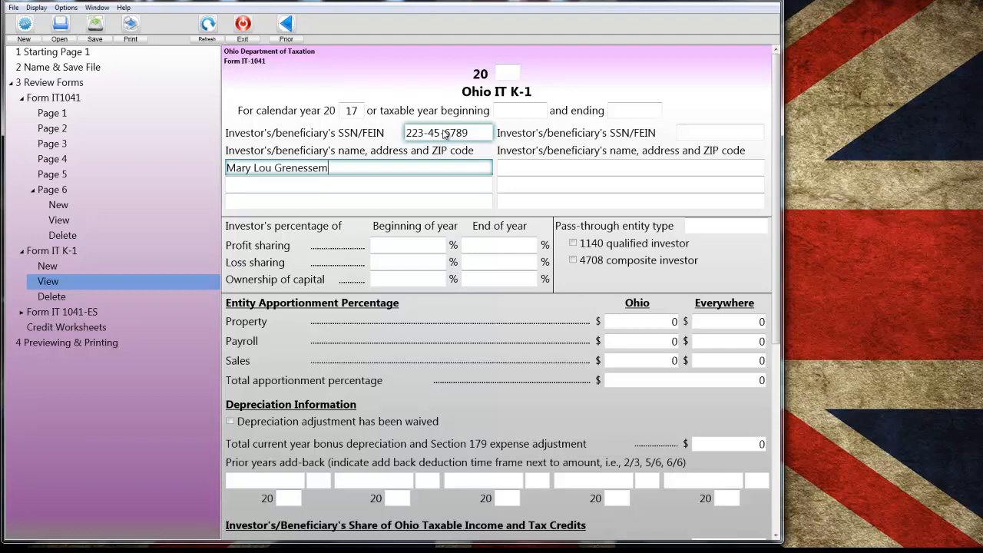
- Fill in the beneficiary's full name, street address, city, state and ZIP code on the K-1
key(Tab)
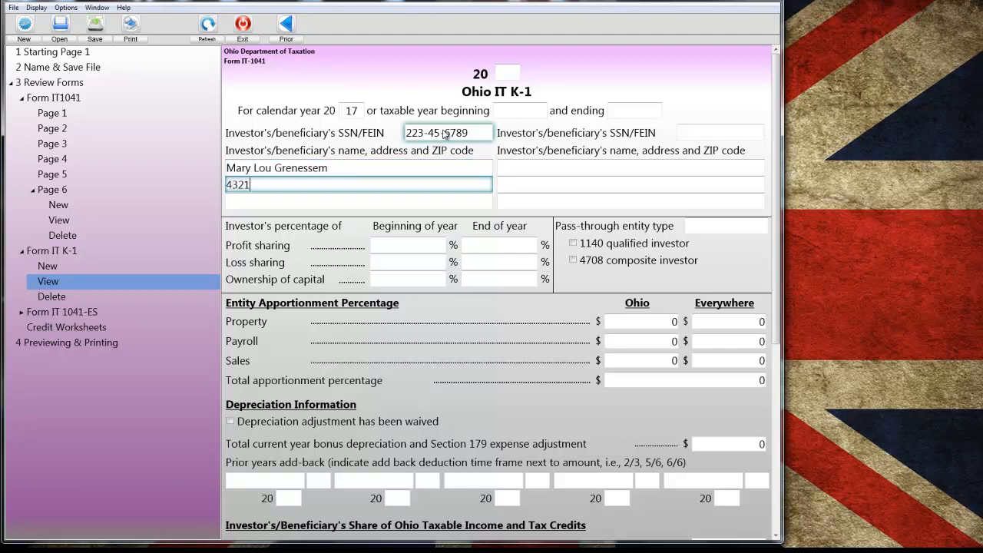
key(Tab)
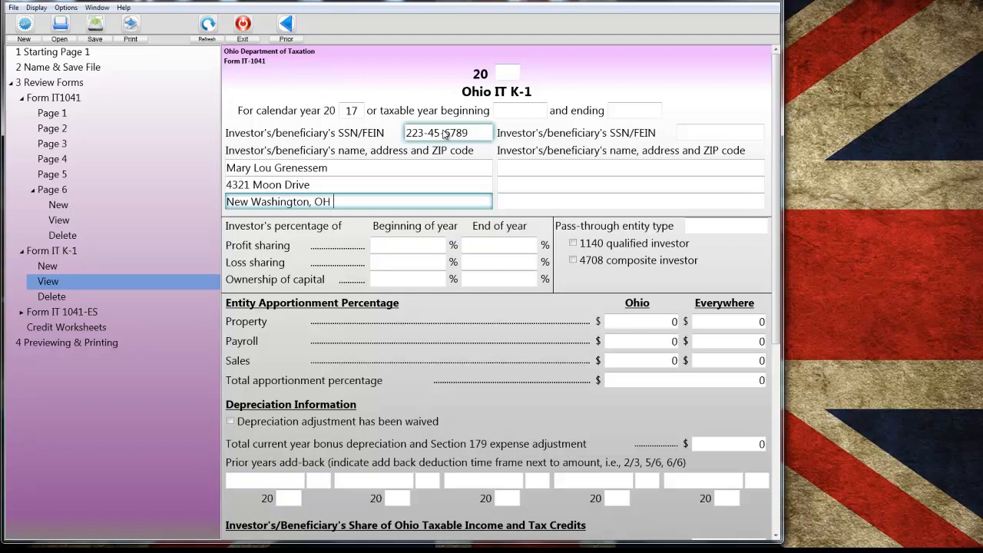
- Enter 8,853 as the beneficiary's share of Ohio taxable income on line 1 of the K-1
scroll(461, 177, down, 3)
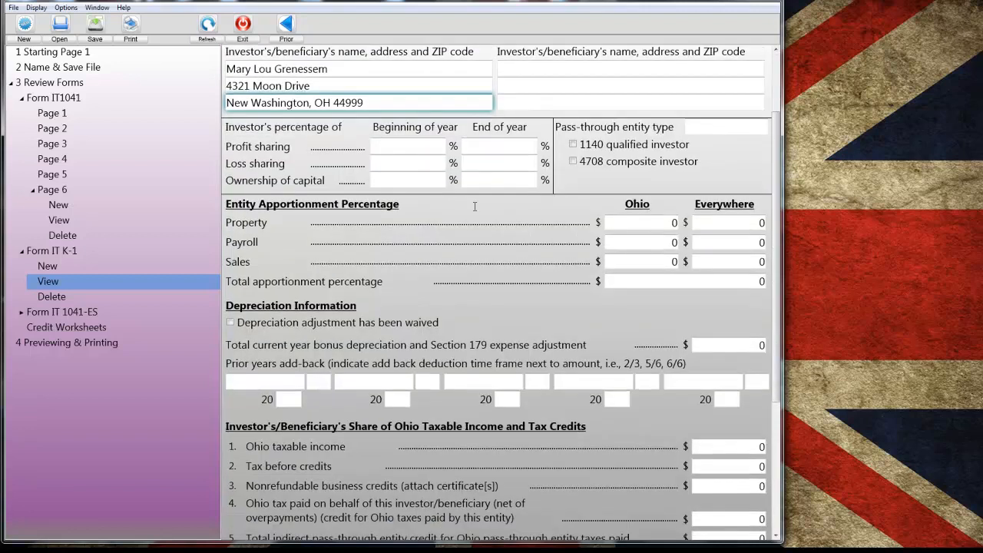
scroll(474, 209, down, 3)
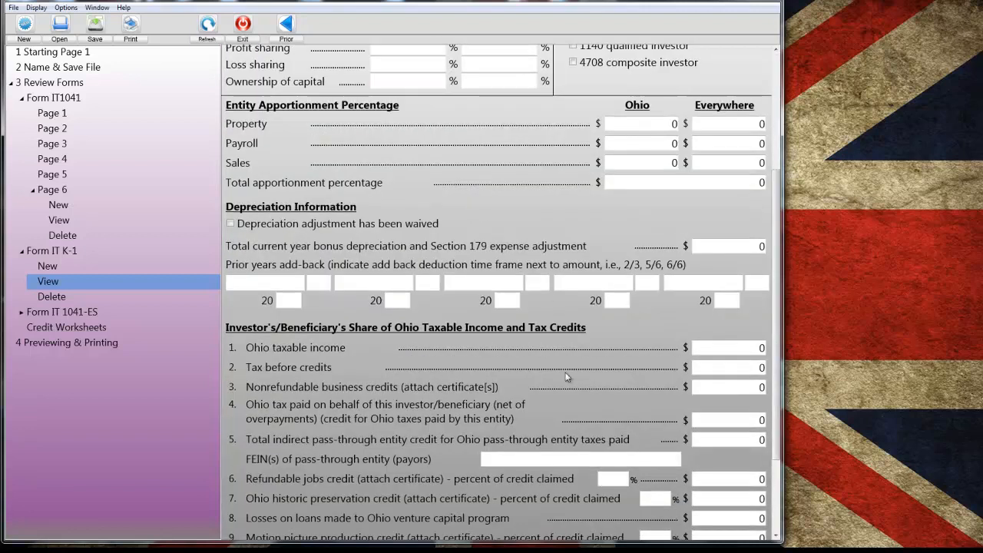
click(758, 347)
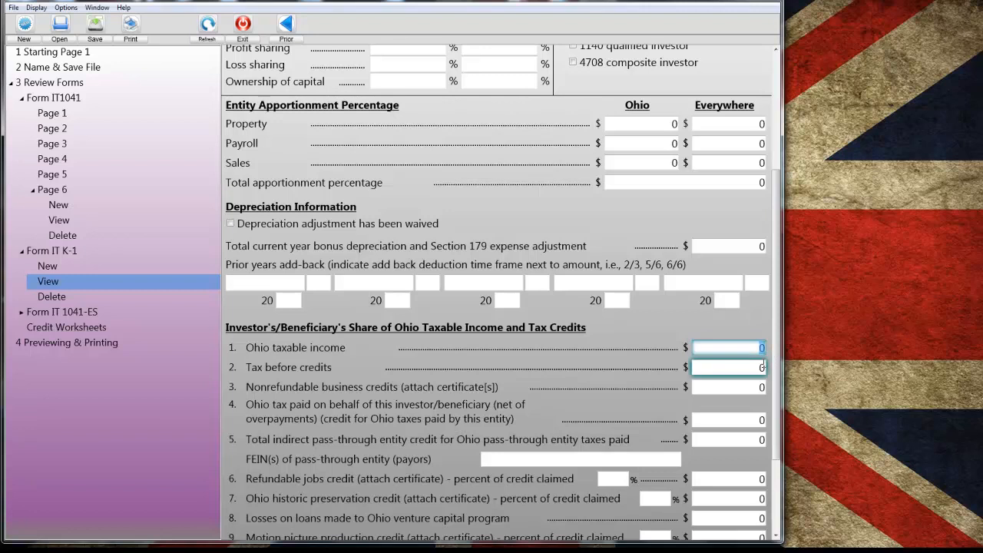
text(8,8)
text(53)
click(763, 368)
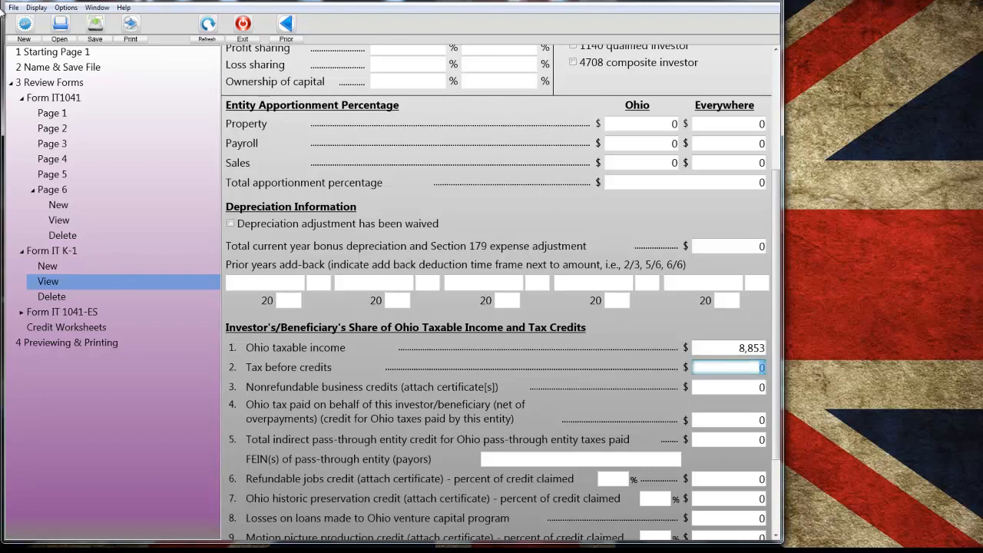
- Open YouTube Script (4).it7 without saving the current changes and view its first Form IT K-1
click(12, 7)
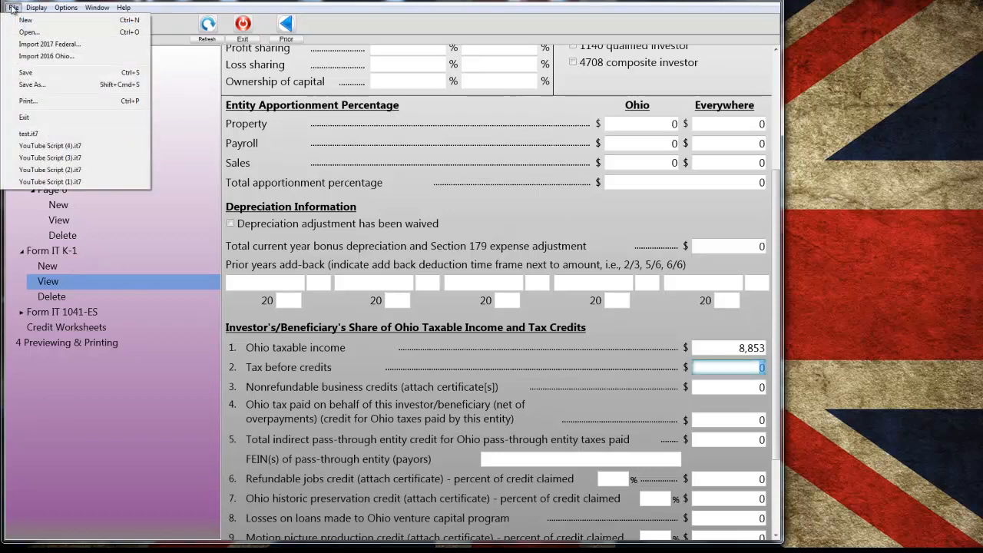
click(58, 147)
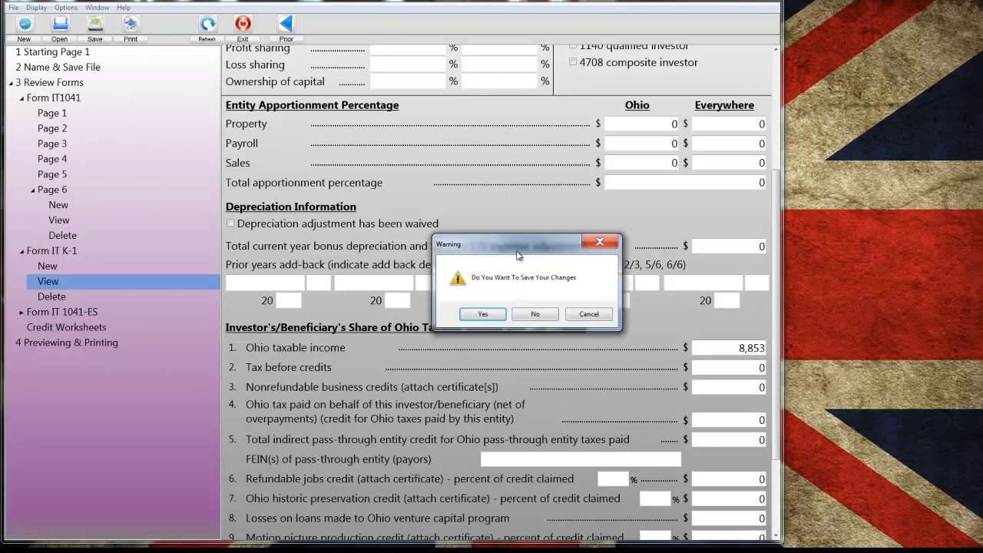
click(533, 315)
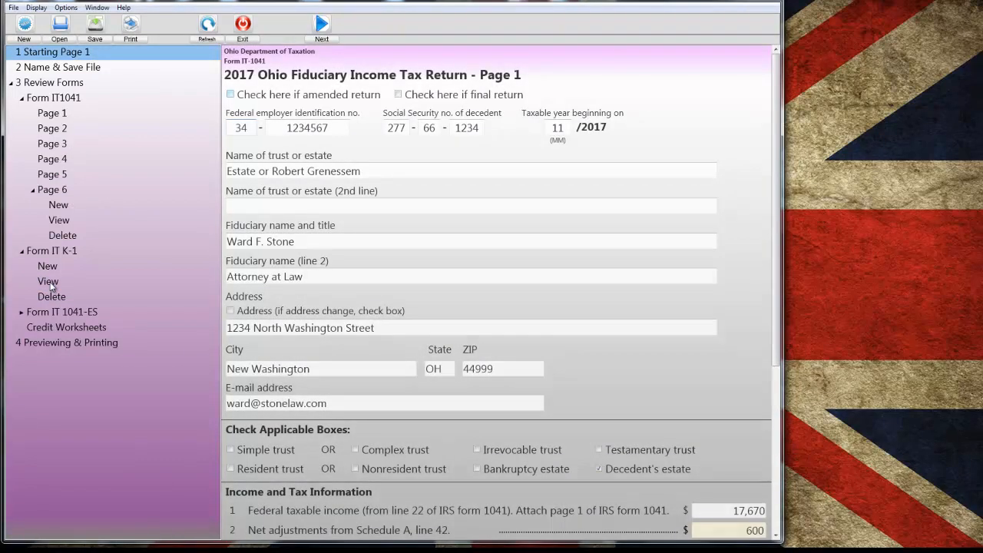
click(50, 284)
click(478, 326)
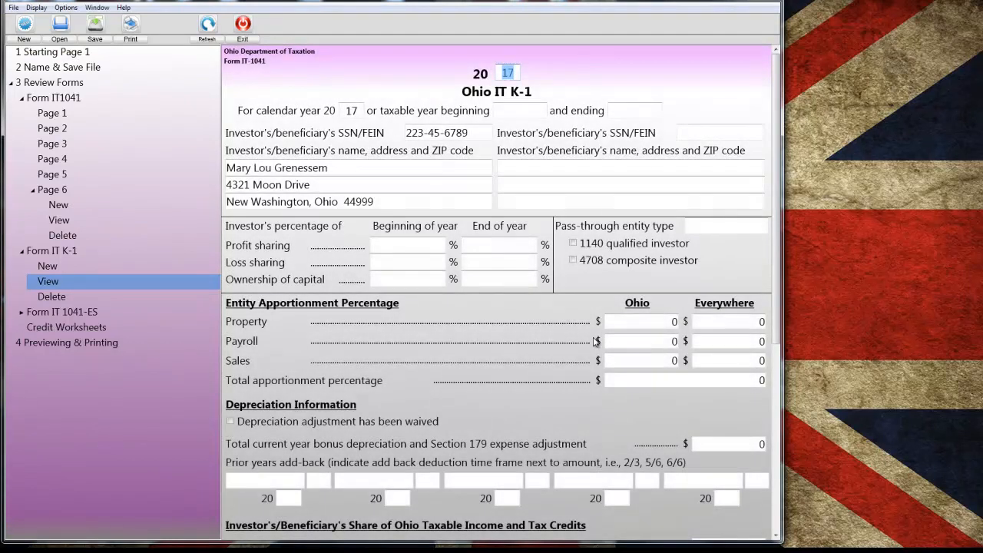
- Generate the print preview of all OCR filing copies, including Form IT K-1, and display it in Word's full-screen reading view
click(46, 341)
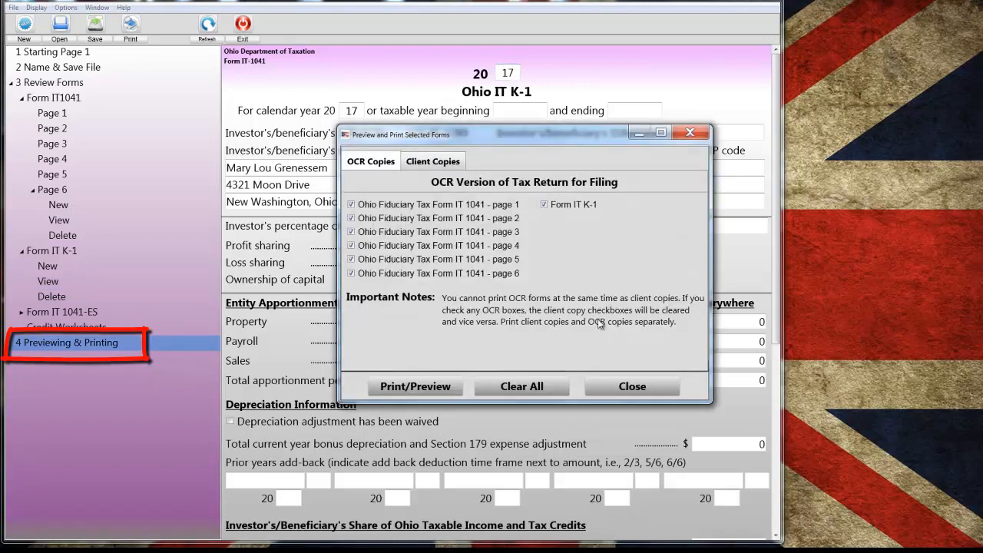
click(421, 389)
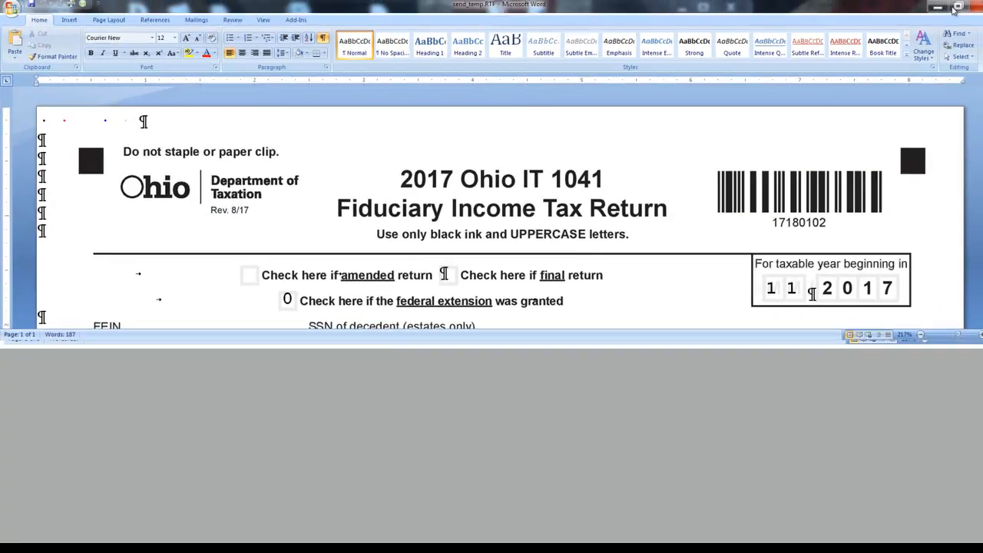
click(956, 7)
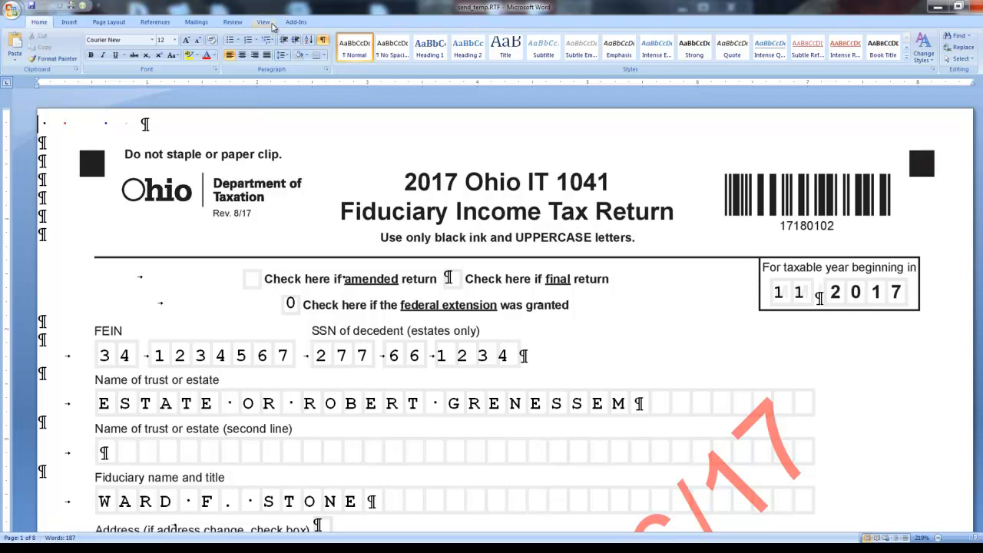
click(264, 22)
click(41, 44)
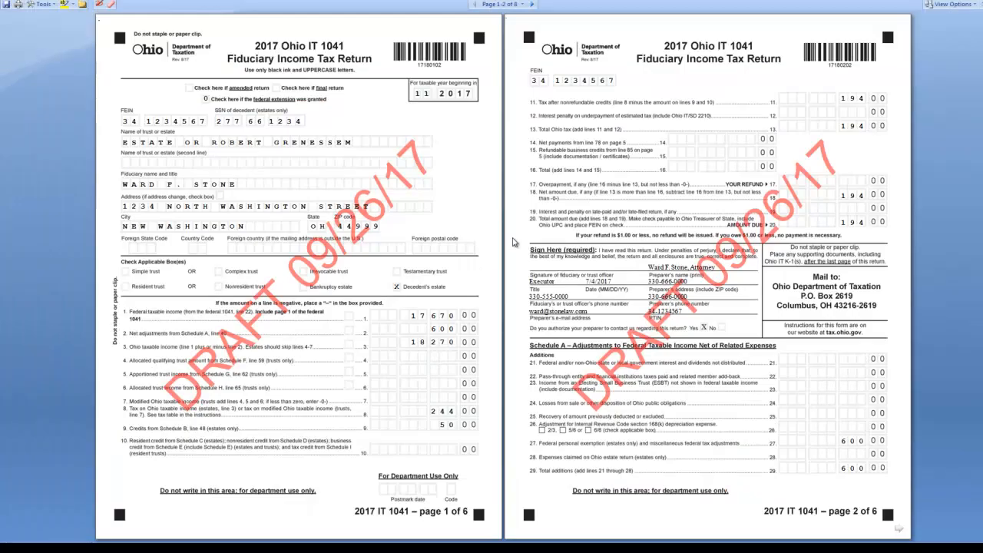
- Page through the previewed return to the K-1 forms and back to the first two pages
click(534, 7)
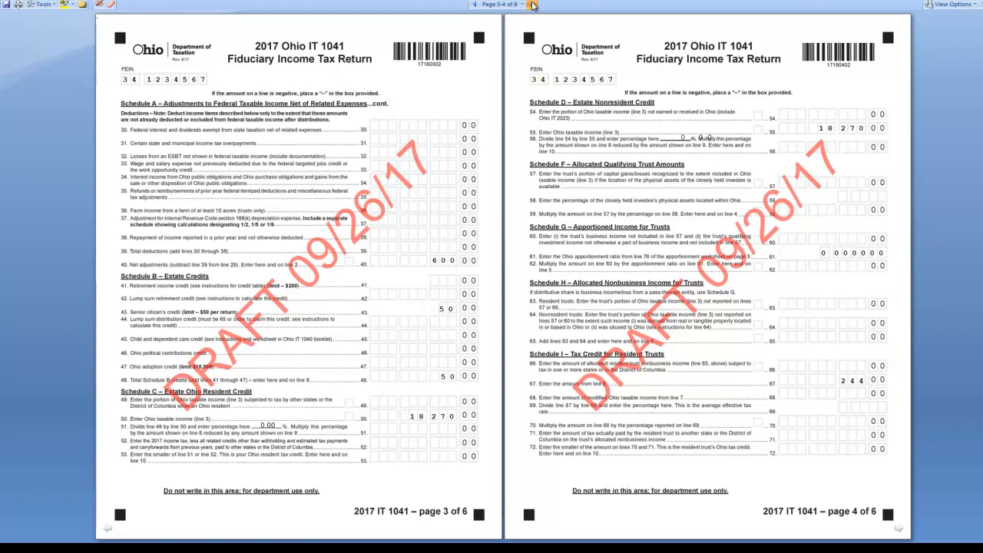
click(531, 5)
click(532, 4)
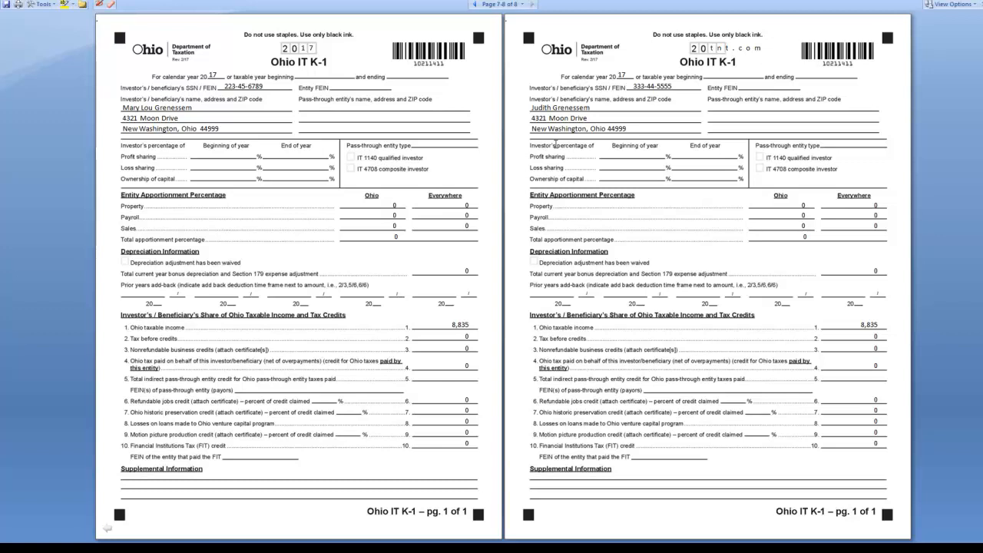
click(474, 5)
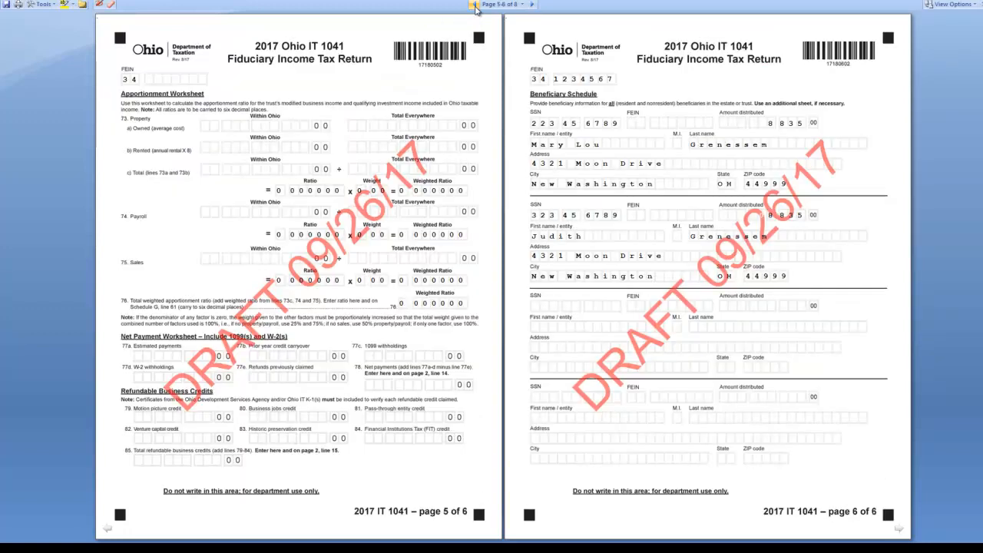
click(474, 6)
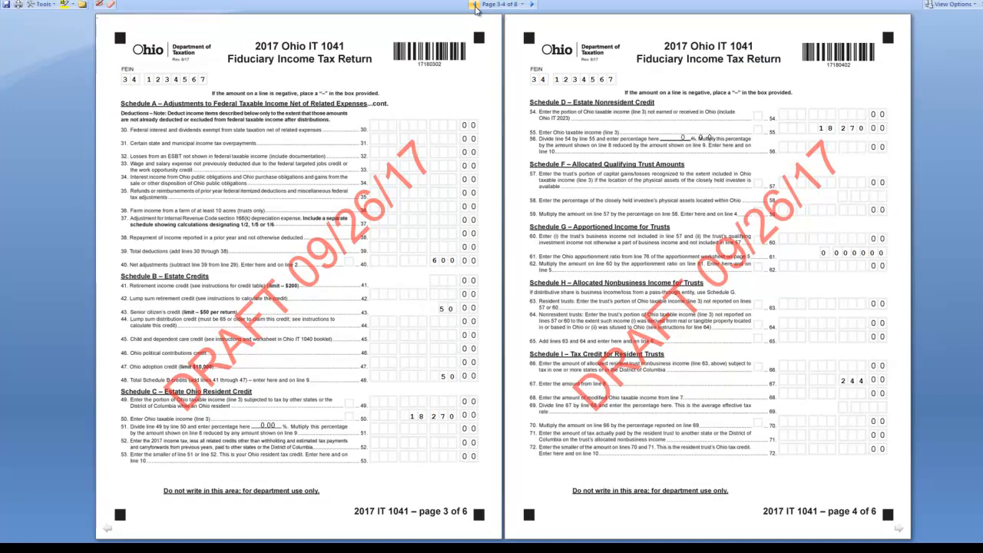
click(474, 5)
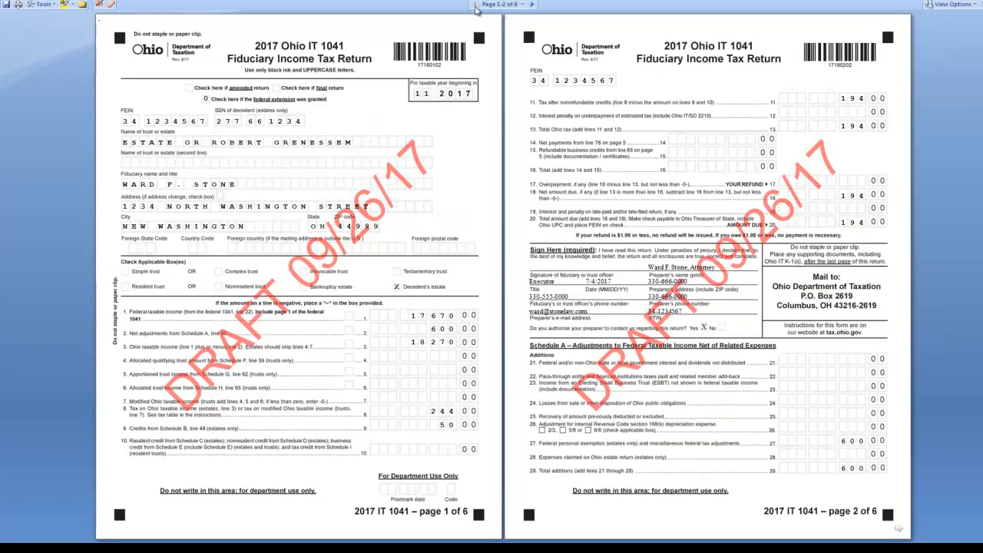